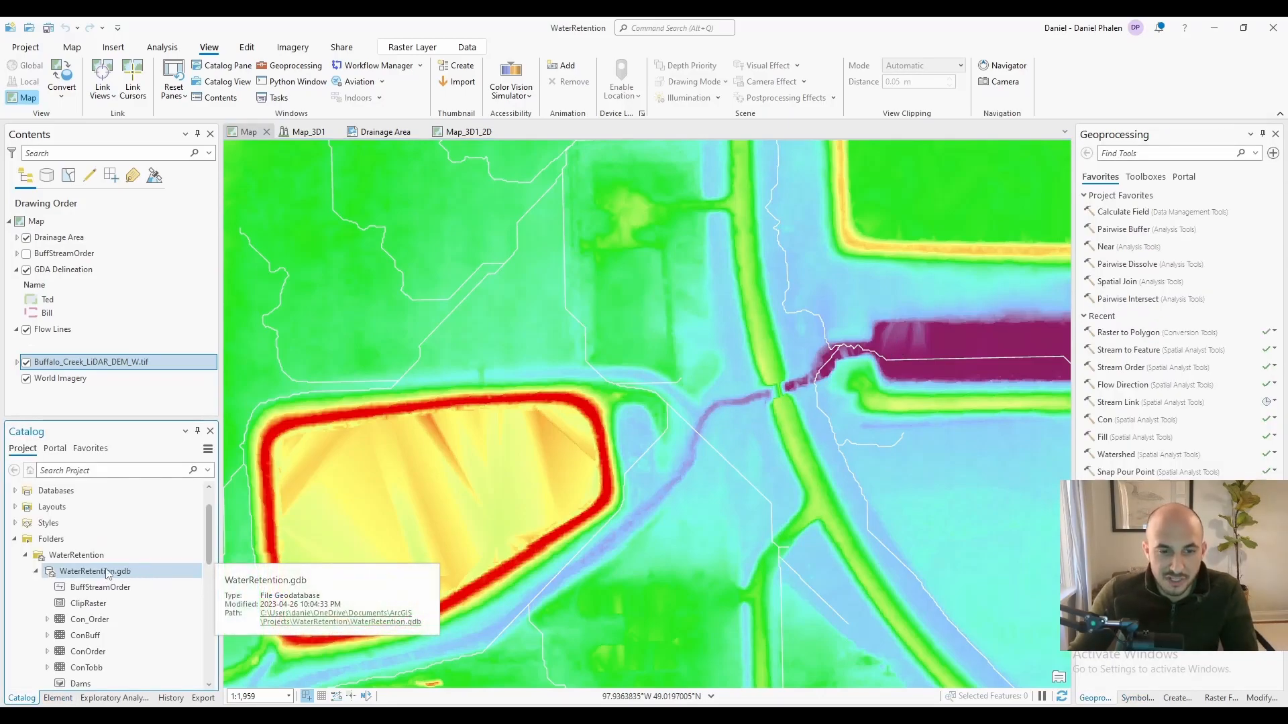
Define a new line feature class in WaterRetention.gdb named BurnLines with the alias Burn Lines.
right_click(107, 573)
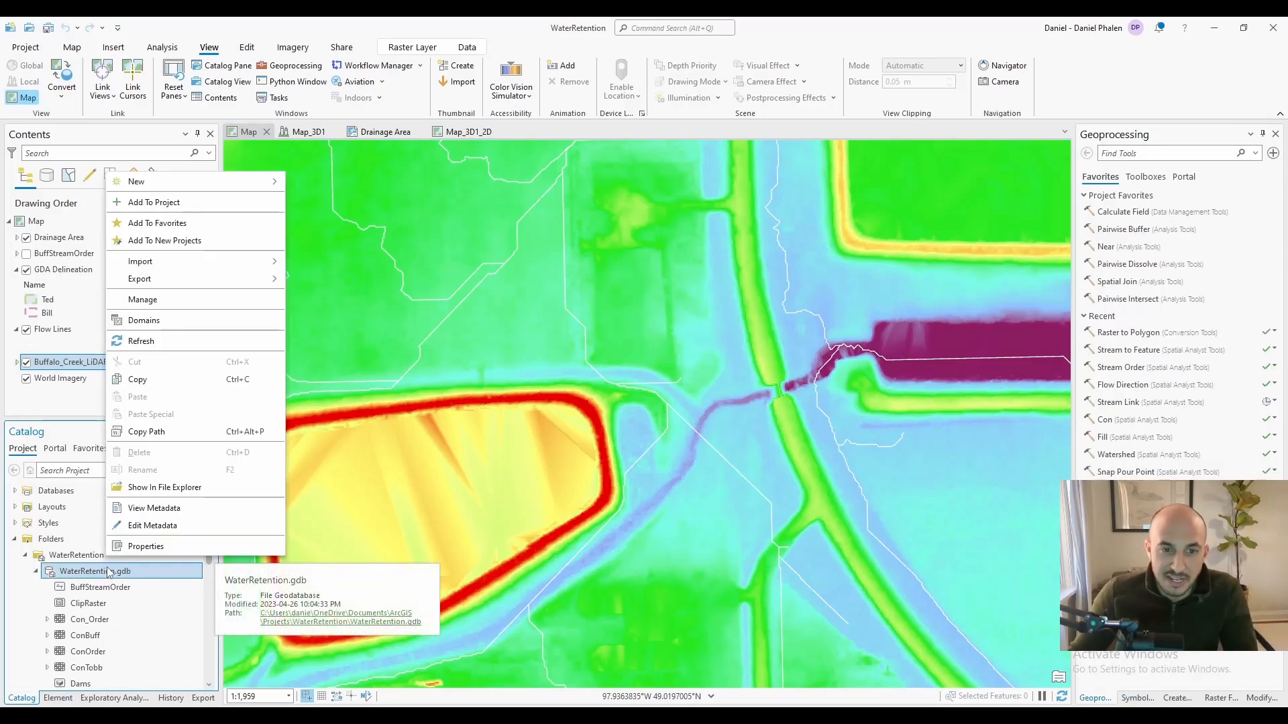
mouse_move(201, 181)
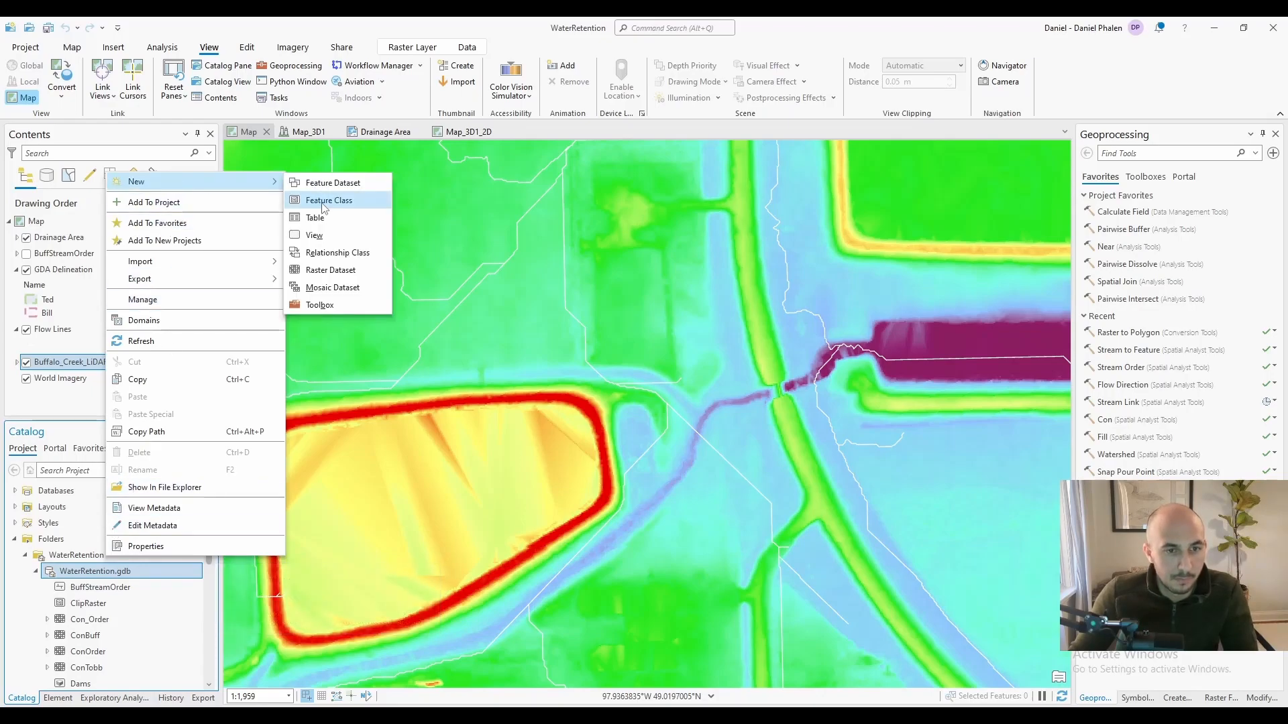
left_click(331, 198)
left_click(707, 291)
type("BurnLines")
key("Tab")
type("Burn Line")
type("s")
left_click(704, 381)
left_click(698, 405)
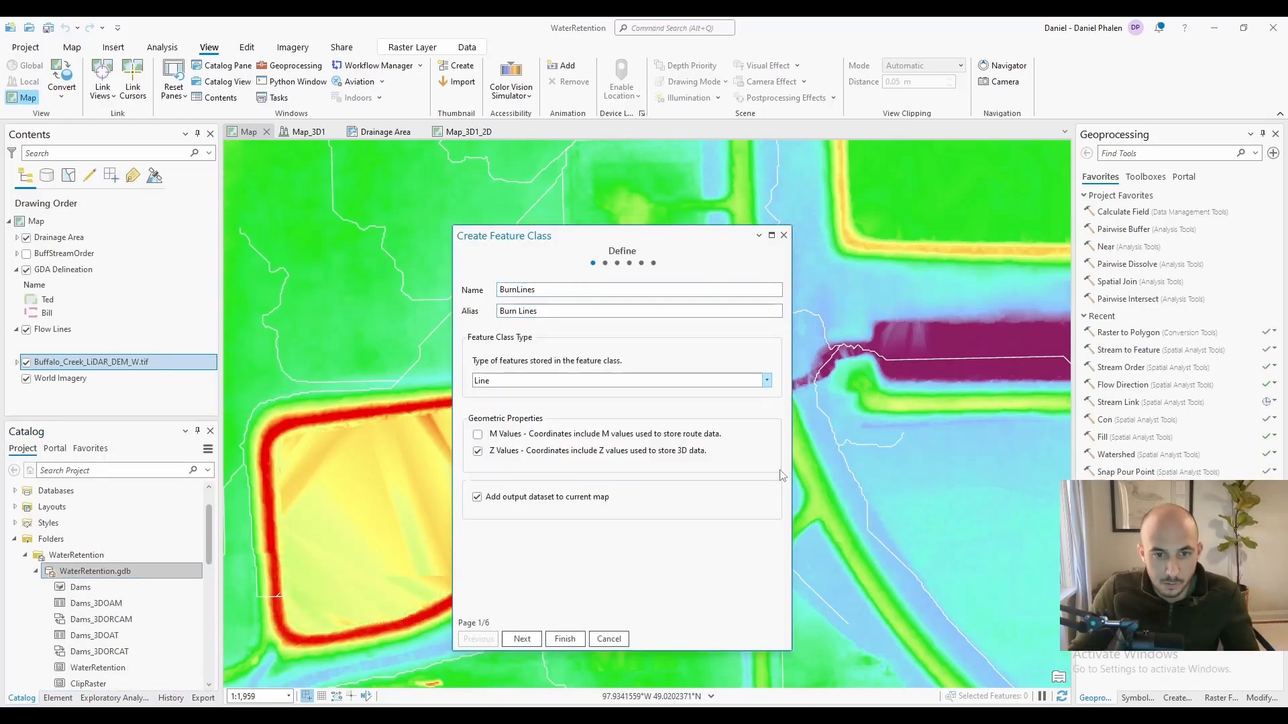
Add a field named Certainty to the new BurnLines feature class.
left_click(526, 641)
left_click(522, 348)
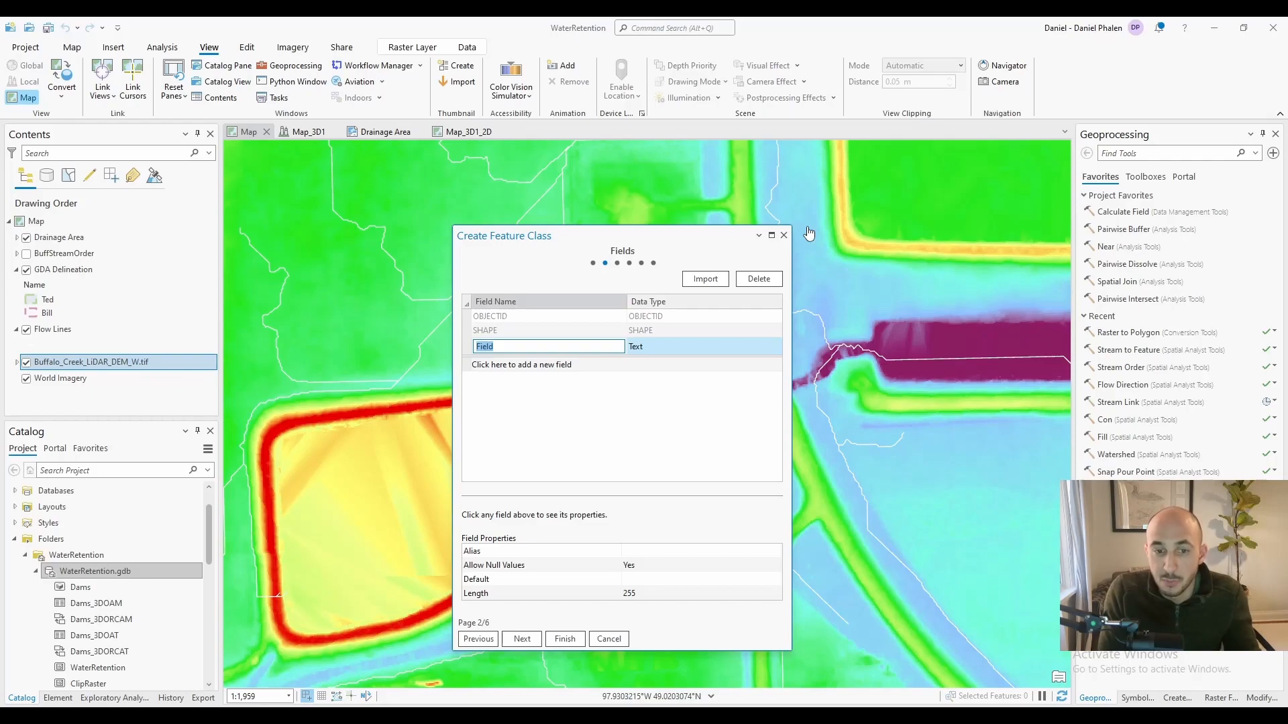
type("Certainty")
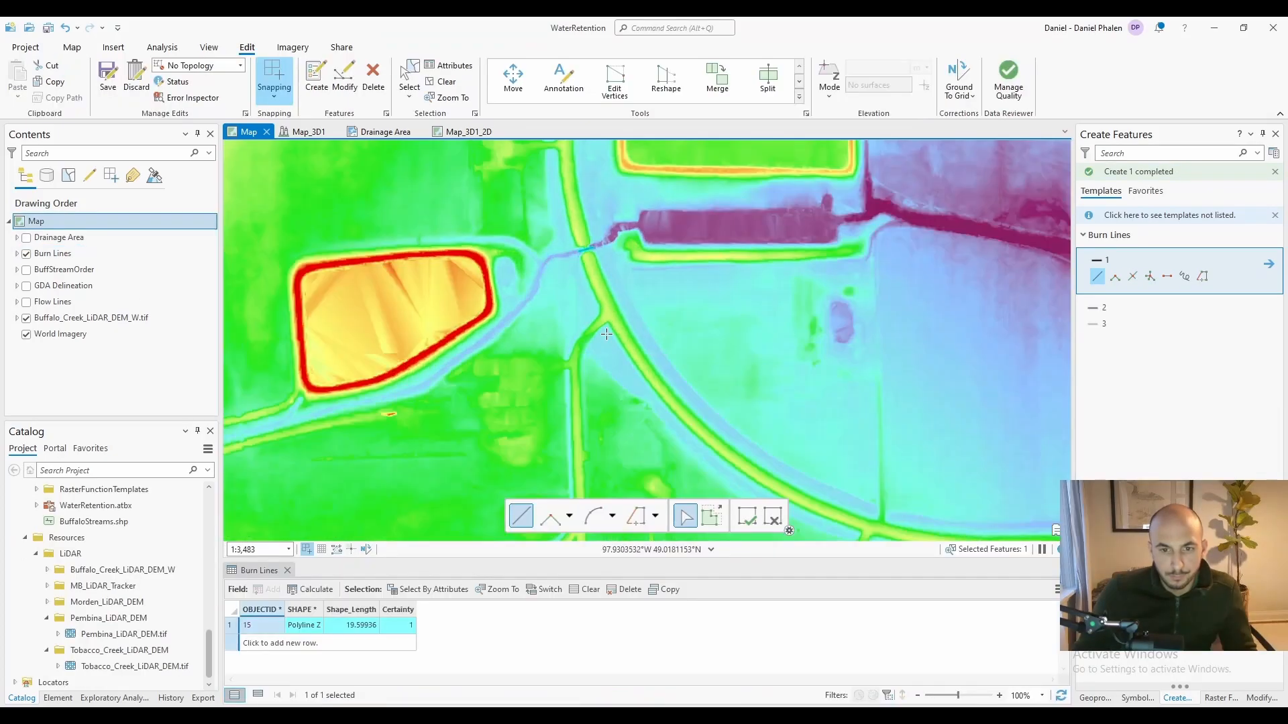
Draw certainty 1 burn lines at drainage crossings, including one across the road linking the southern ditch to the creek channel.
scroll(630, 335, "down", 3)
scroll(630, 335, "up", 4)
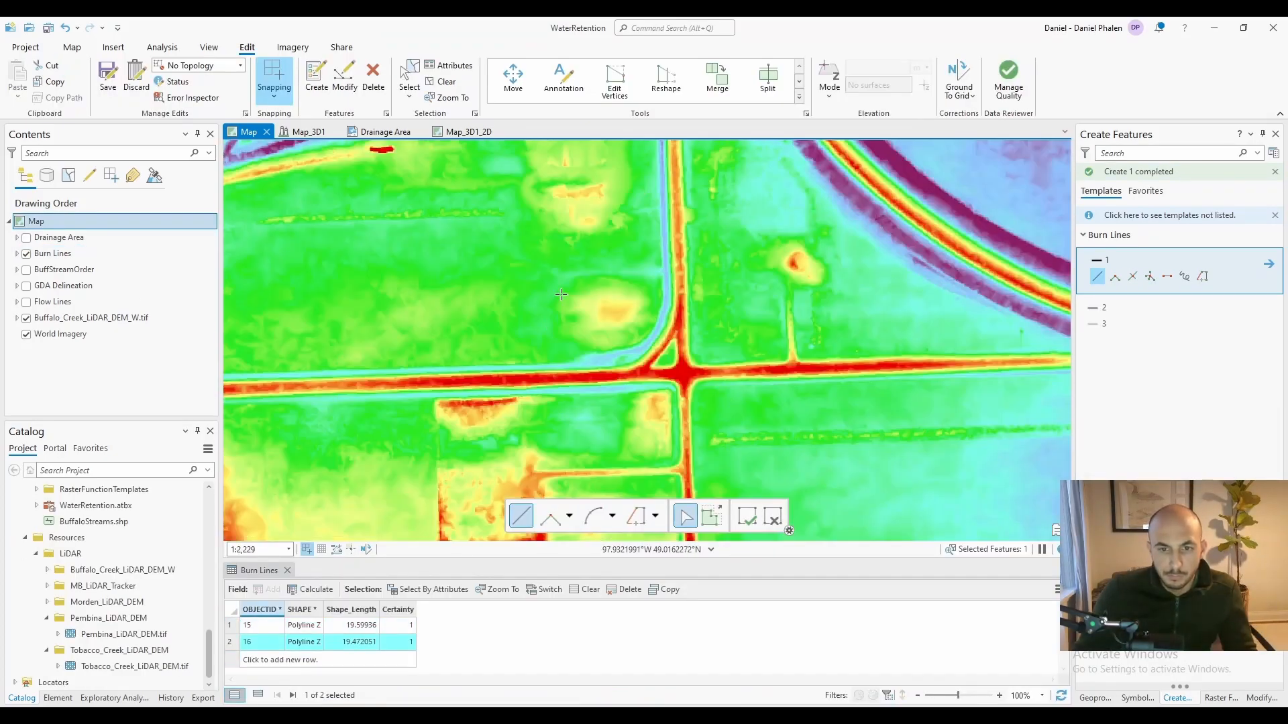
scroll(649, 310, "down", 2)
scroll(648, 310, "up", 4)
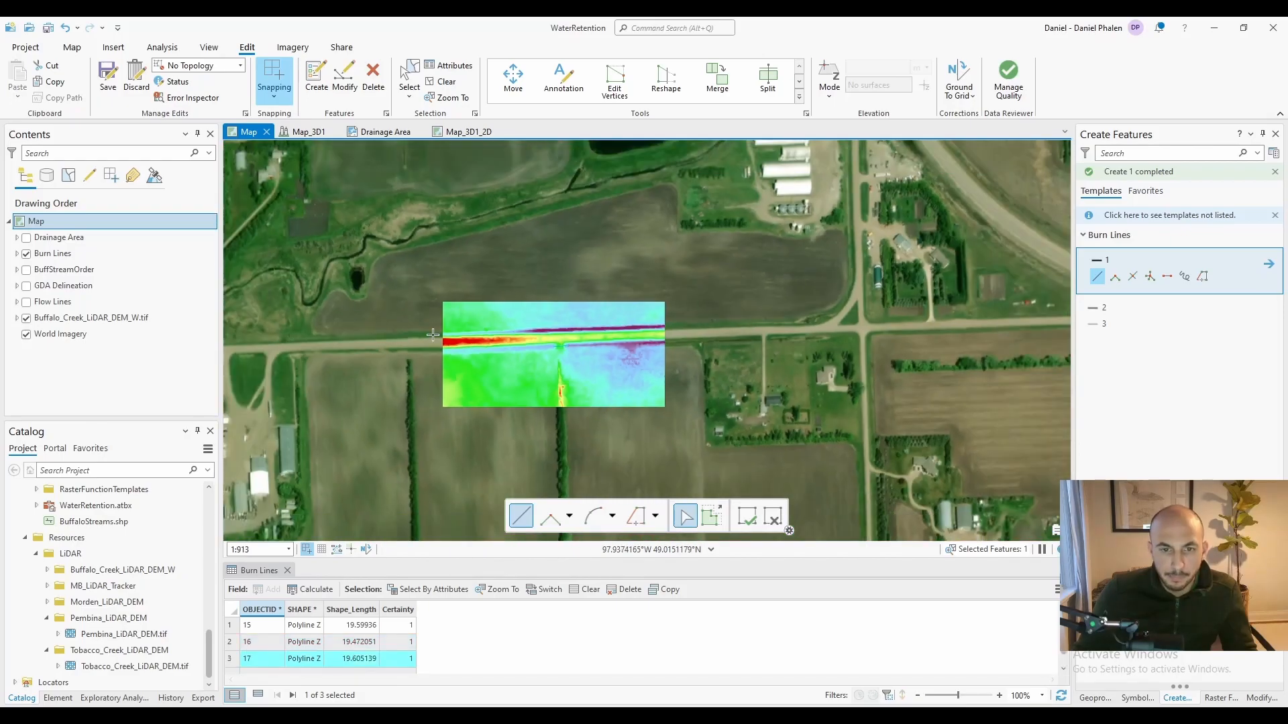
scroll(560, 348, "up", 3)
left_click(564, 345)
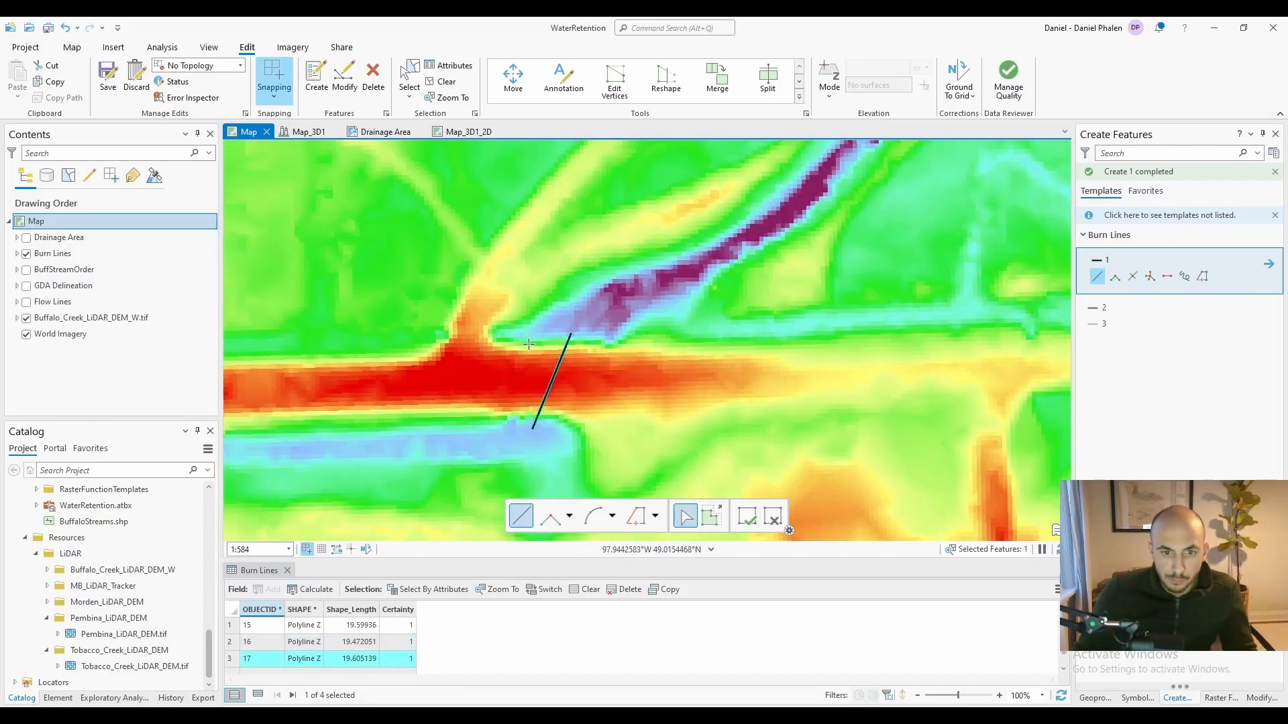
double_click(532, 426)
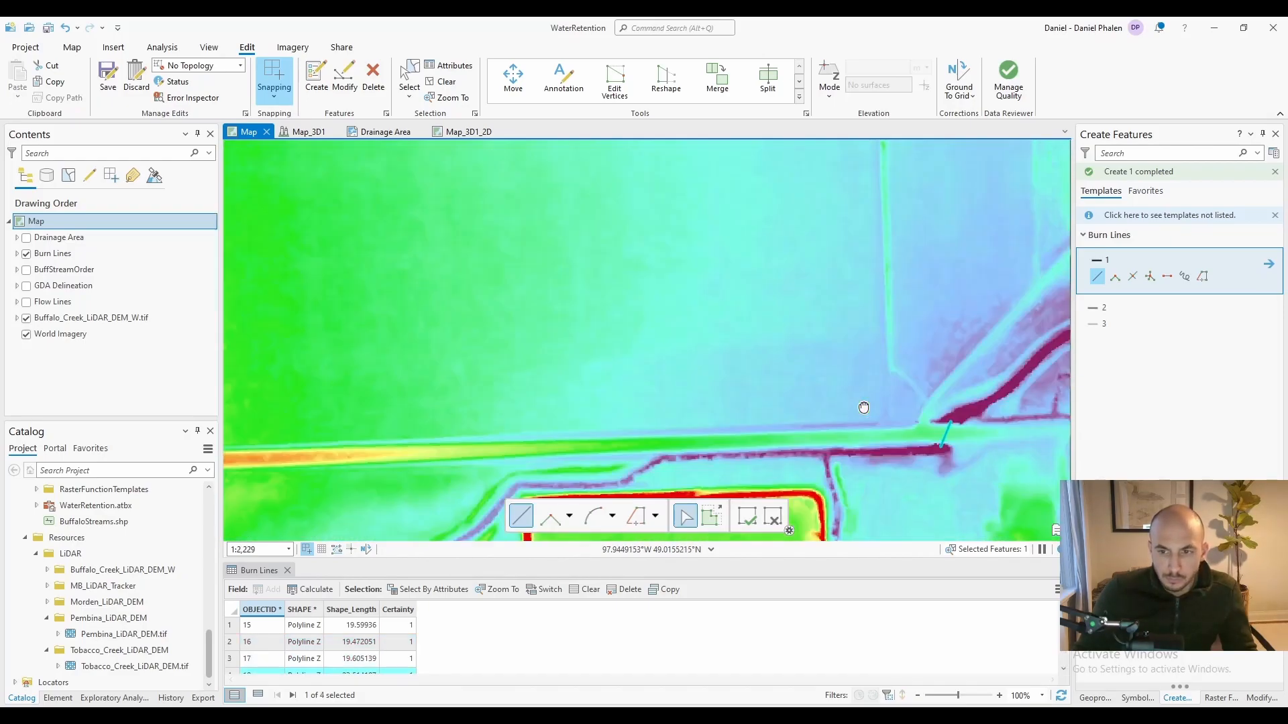
Draw a horizontal burn line through the side-road embankment just west of the ditch crossing, undoing and redrawing the first attempt.
left_click_drag(864, 408, 629, 375)
scroll(684, 391, "up", 4)
left_click(647, 377)
double_click(728, 377)
scroll(660, 402, "down", 3)
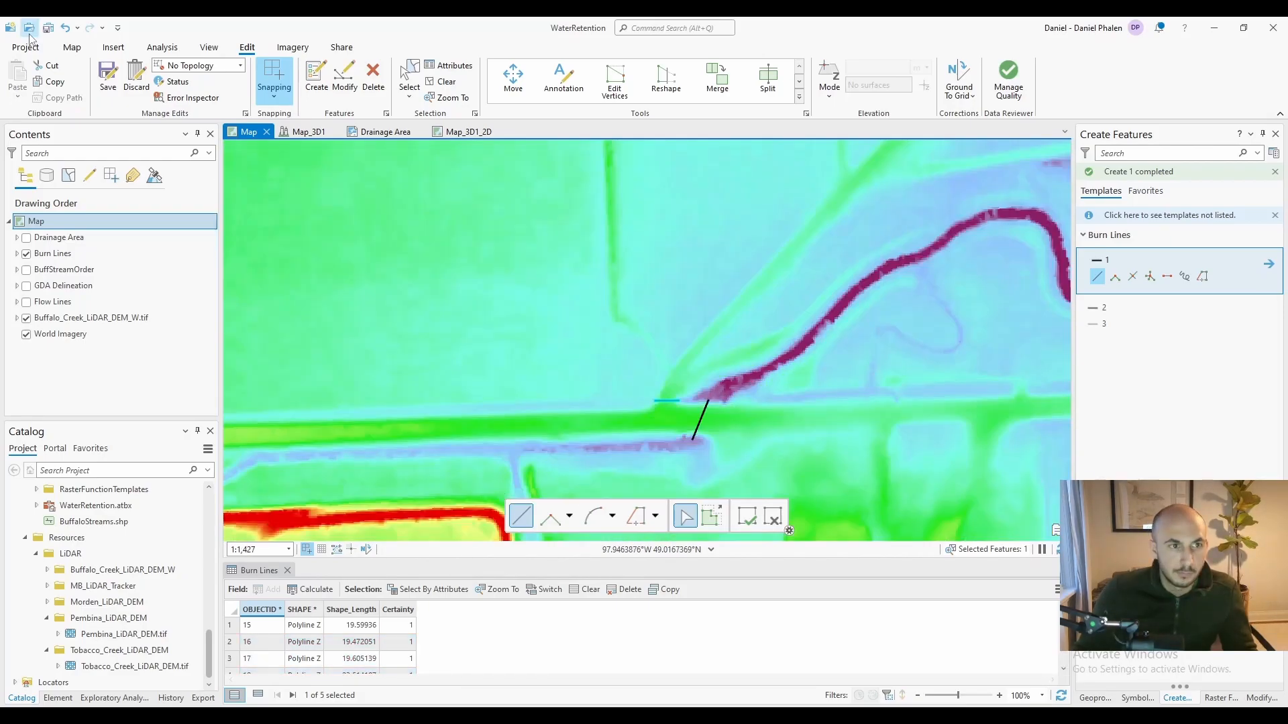
left_click(65, 27)
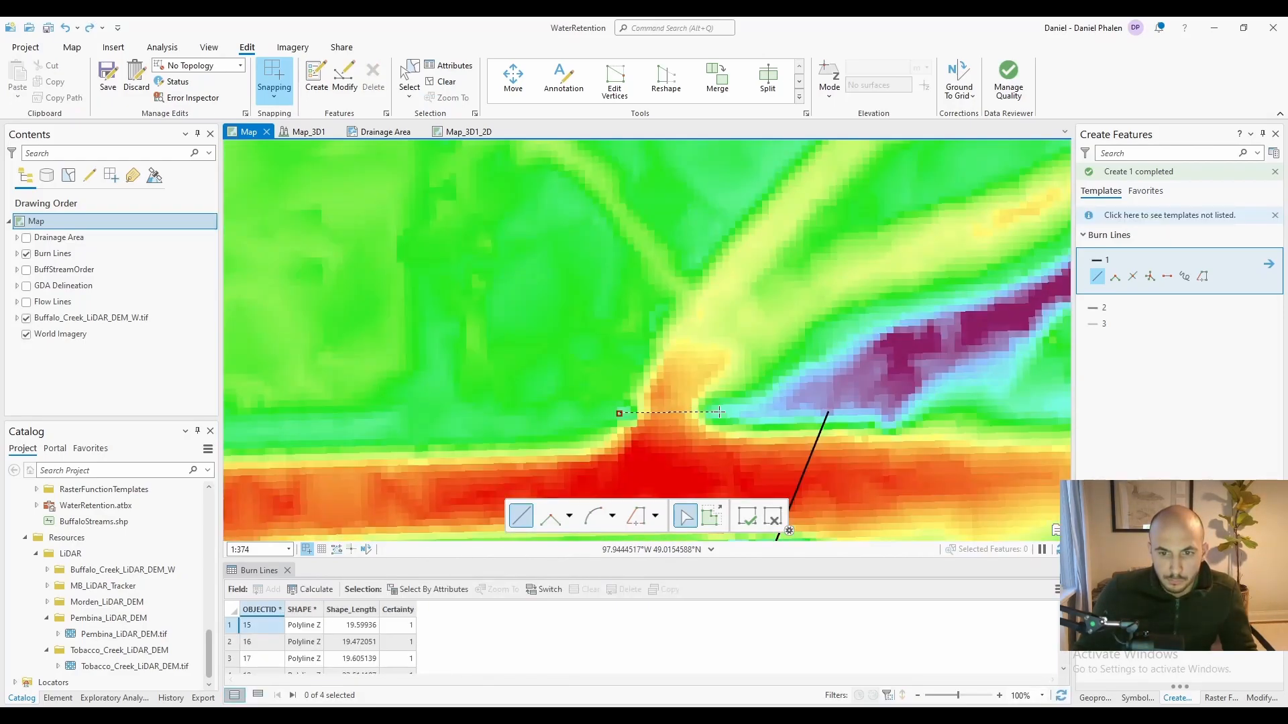
scroll(795, 247, "down", 5)
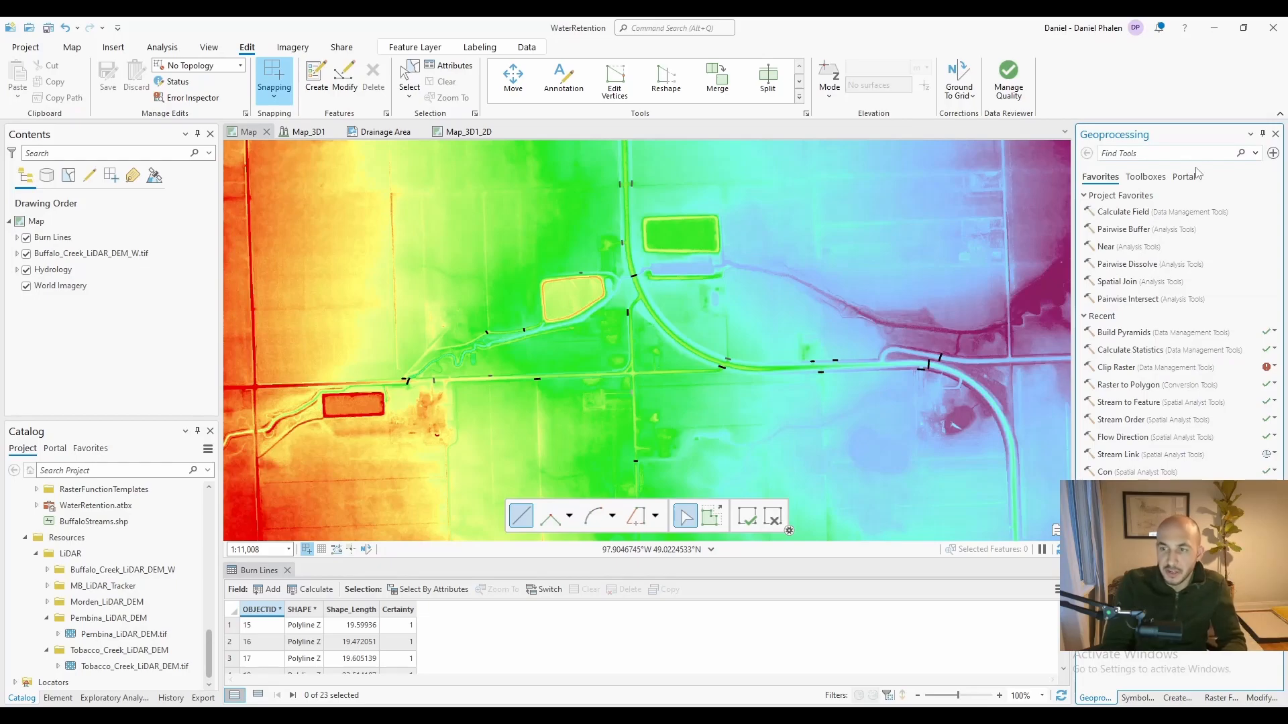
Buffer the Burn Lines layer by a distance of 1.5 with the Buffer tool, naming the output BurnBuffer.
type("buffer")
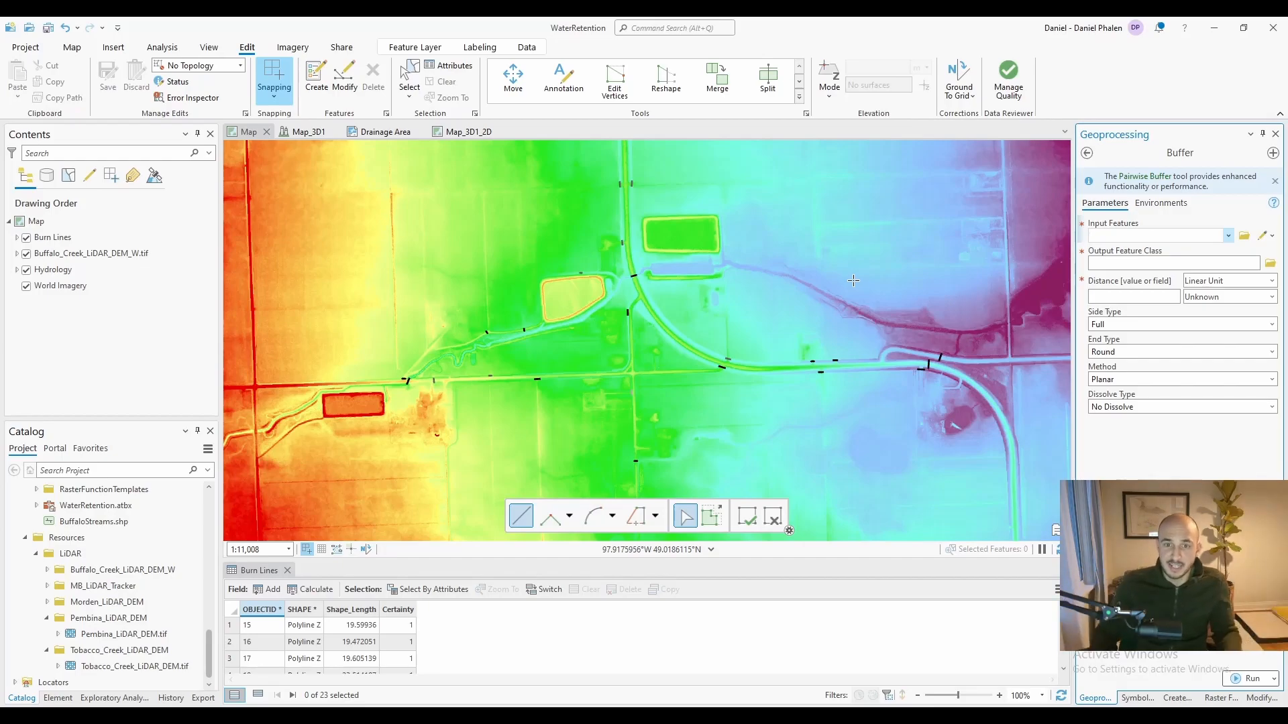
scroll(619, 285, "up", 10)
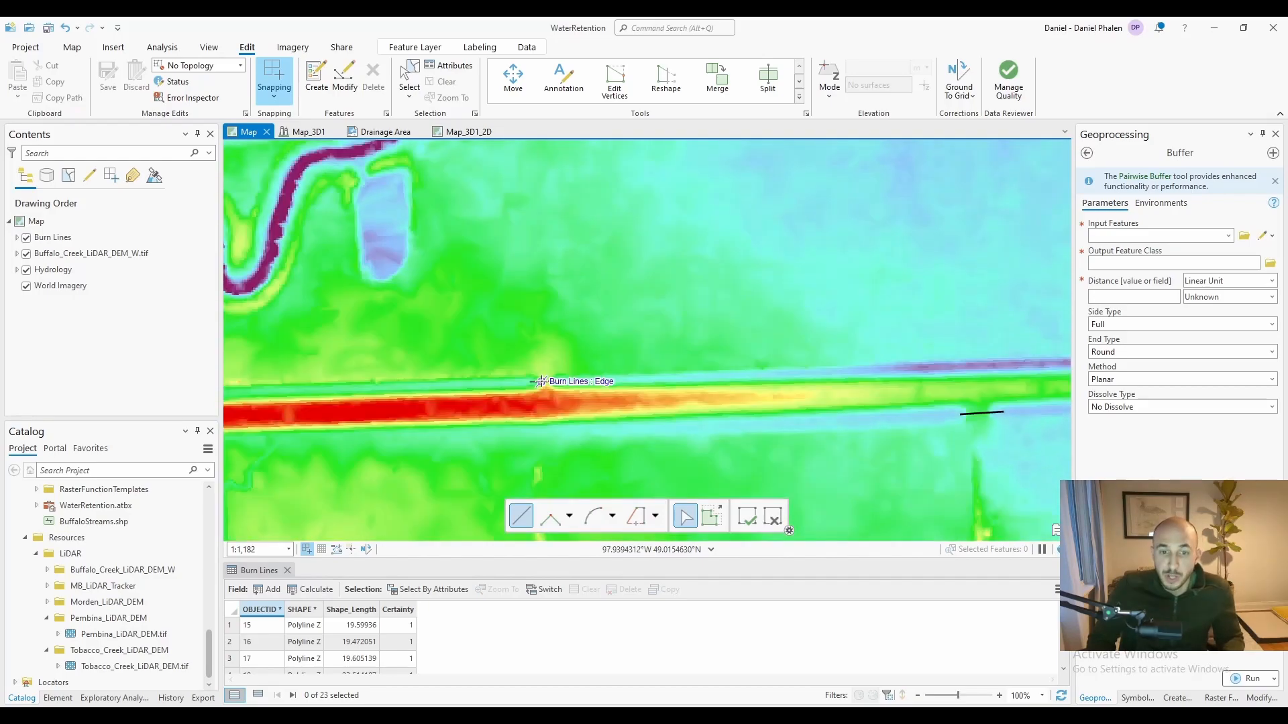
mouse_move(1082, 341)
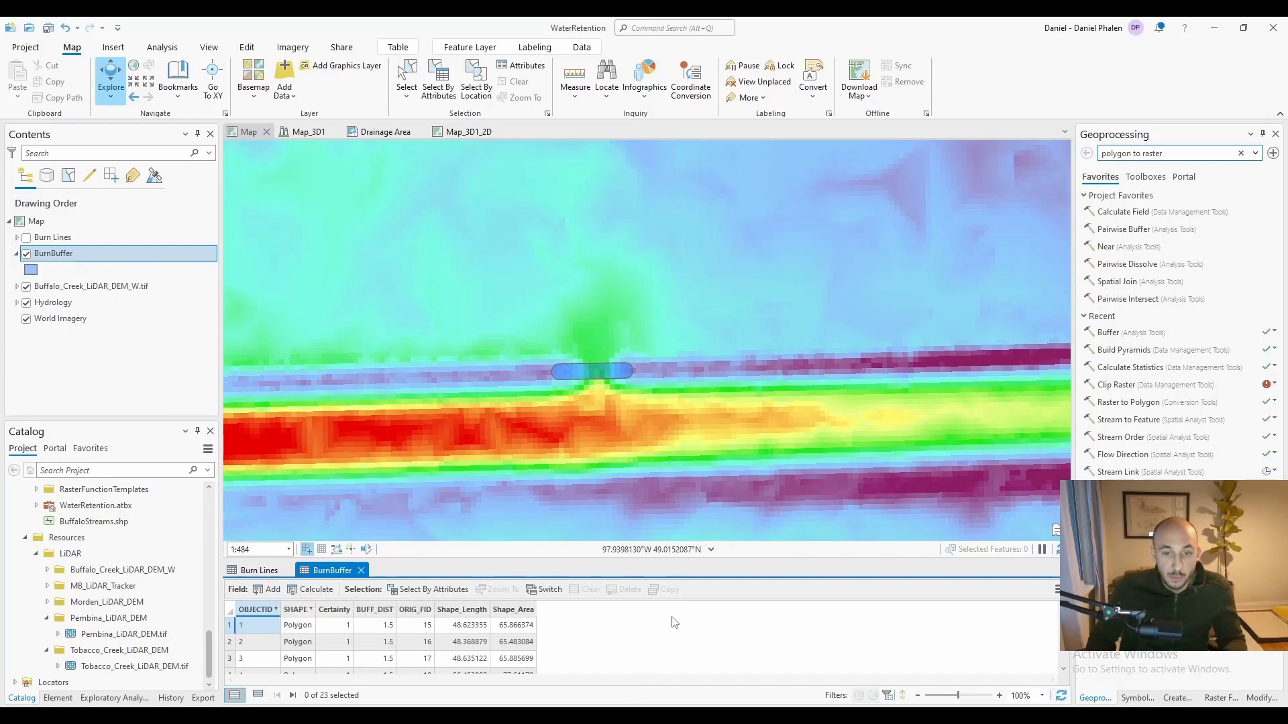
Add a Depth field to the BurnBuffer attribute table and calculate it as 5 for all features.
left_click(271, 590)
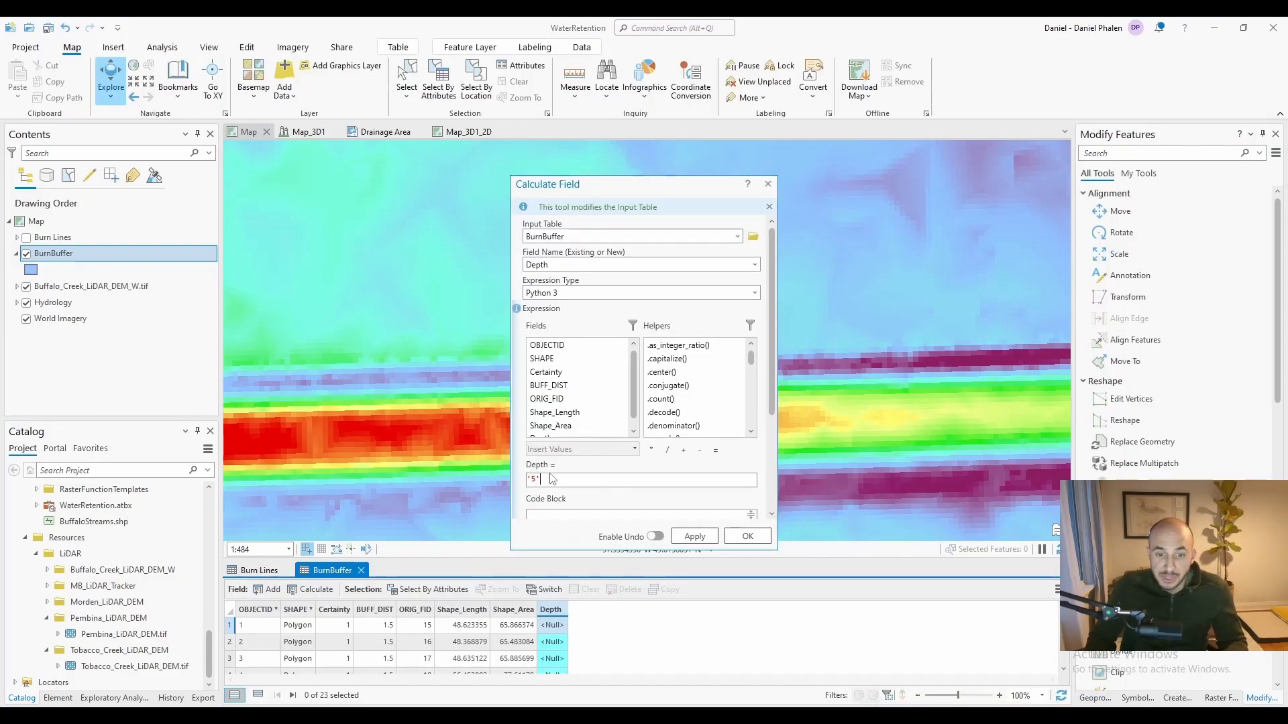
left_click(747, 536)
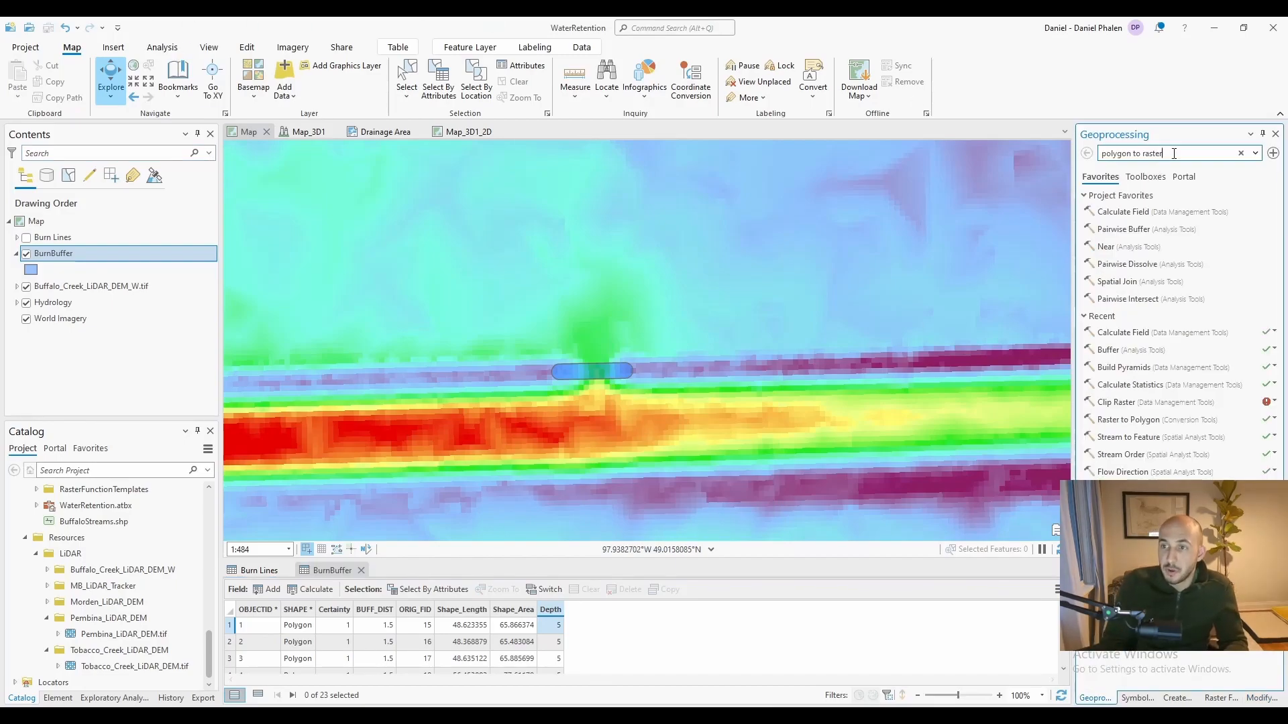
Convert BurnBuffer to a raster named BurnRaster with Polygon to Raster, using Depth as the value field and a cell size of 1.
key("Return")
left_click(1159, 202)
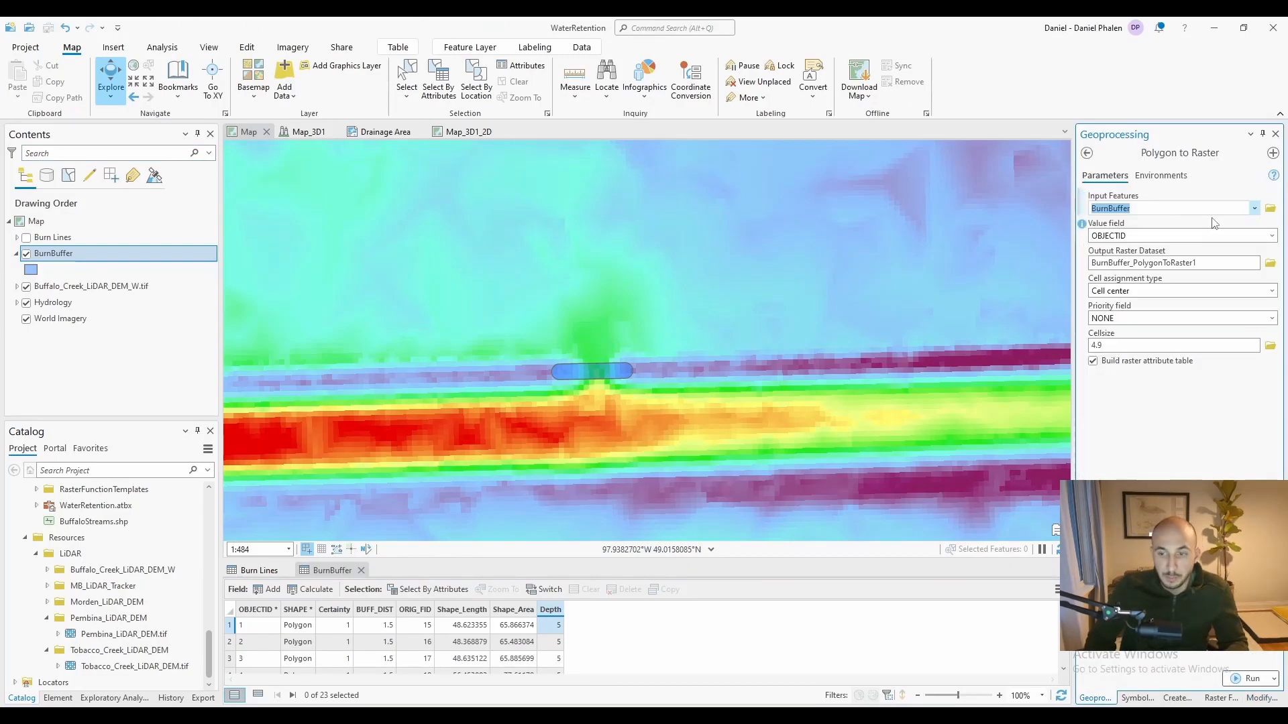
left_click(1271, 236)
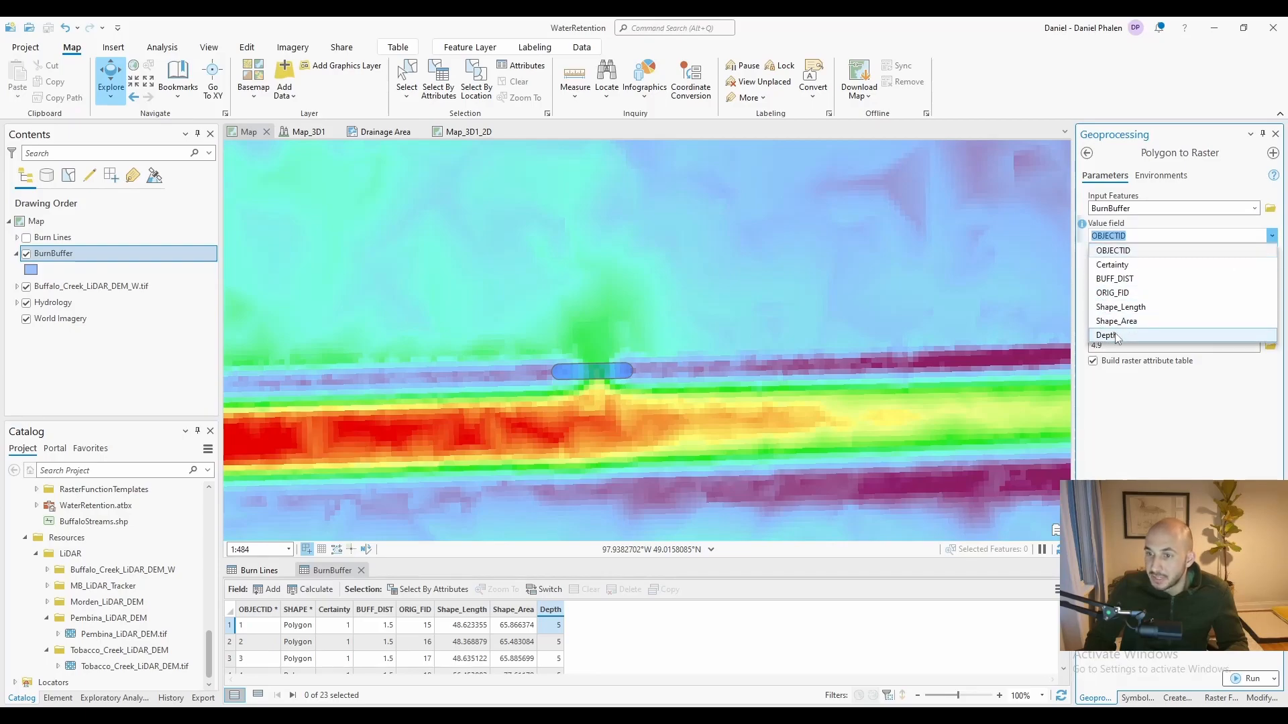
left_click(1115, 334)
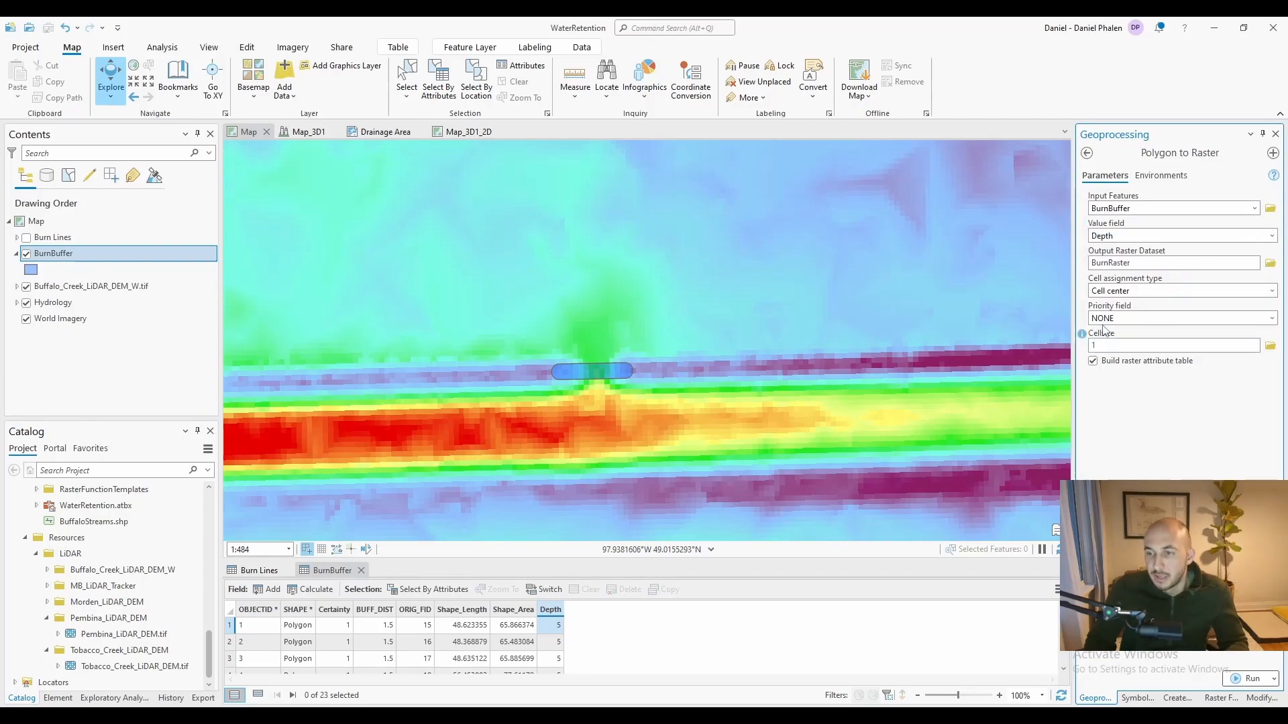
left_click(1249, 679)
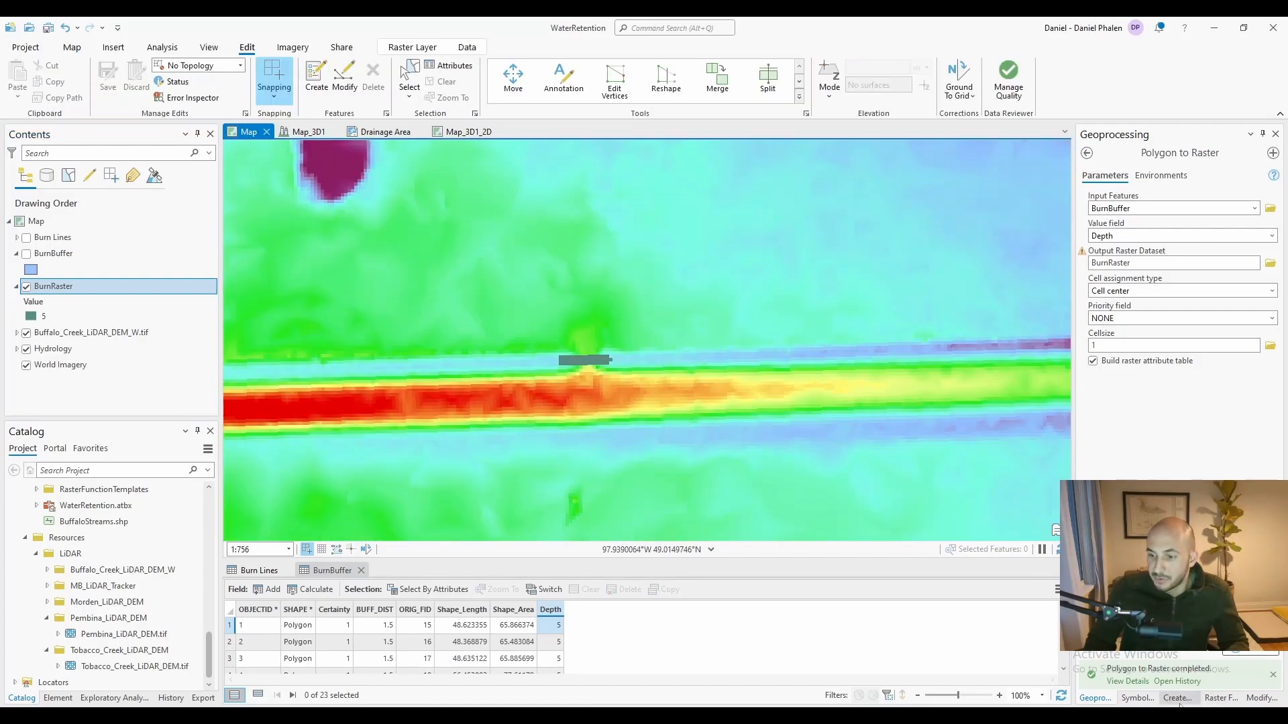
Open the Calculator raster function with the Buffalo Creek LiDAR DEM and BurnRaster as its raster variables.
left_click(1220, 698)
left_click(1100, 197)
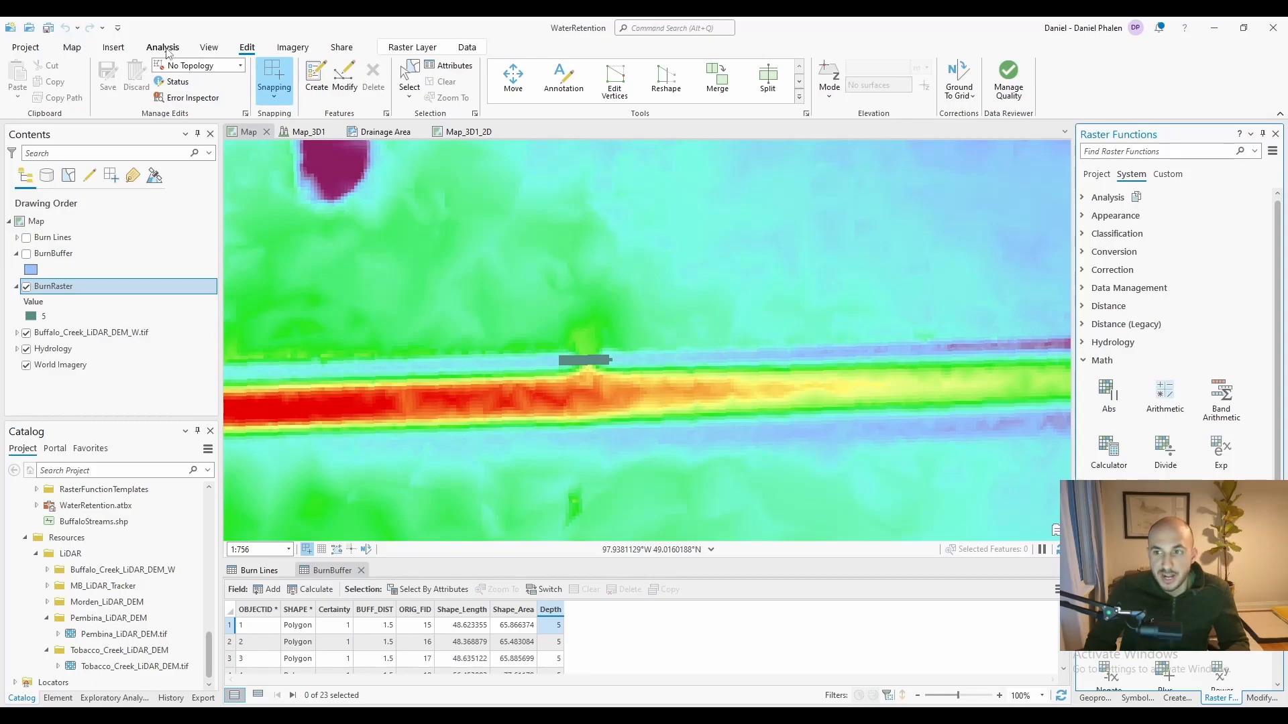
left_click(162, 47)
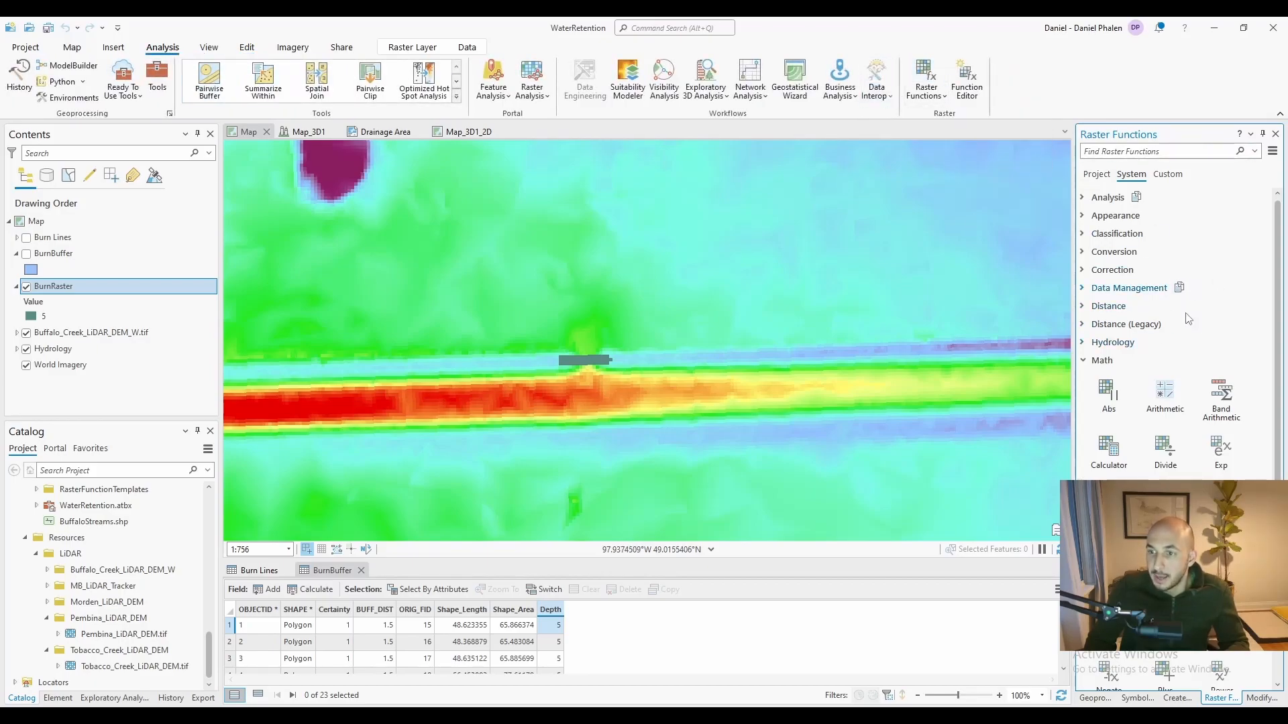
scroll(1133, 315, "down", 5)
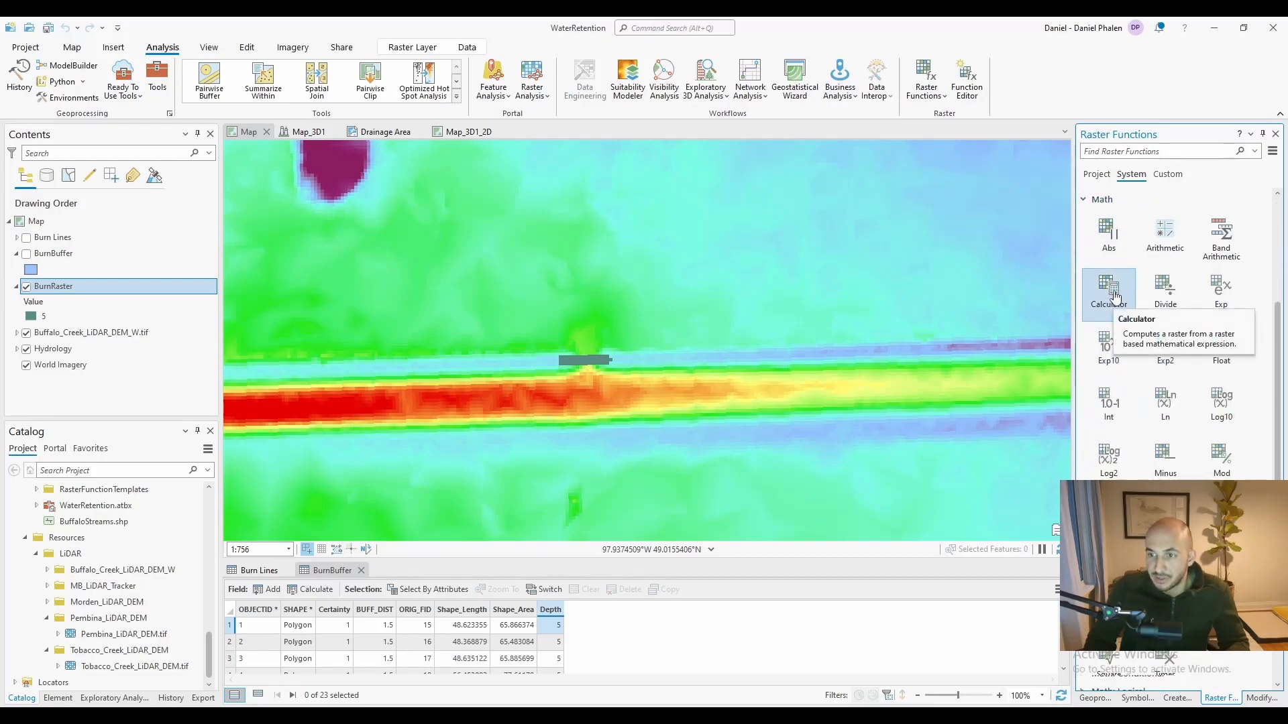
left_click(1108, 290)
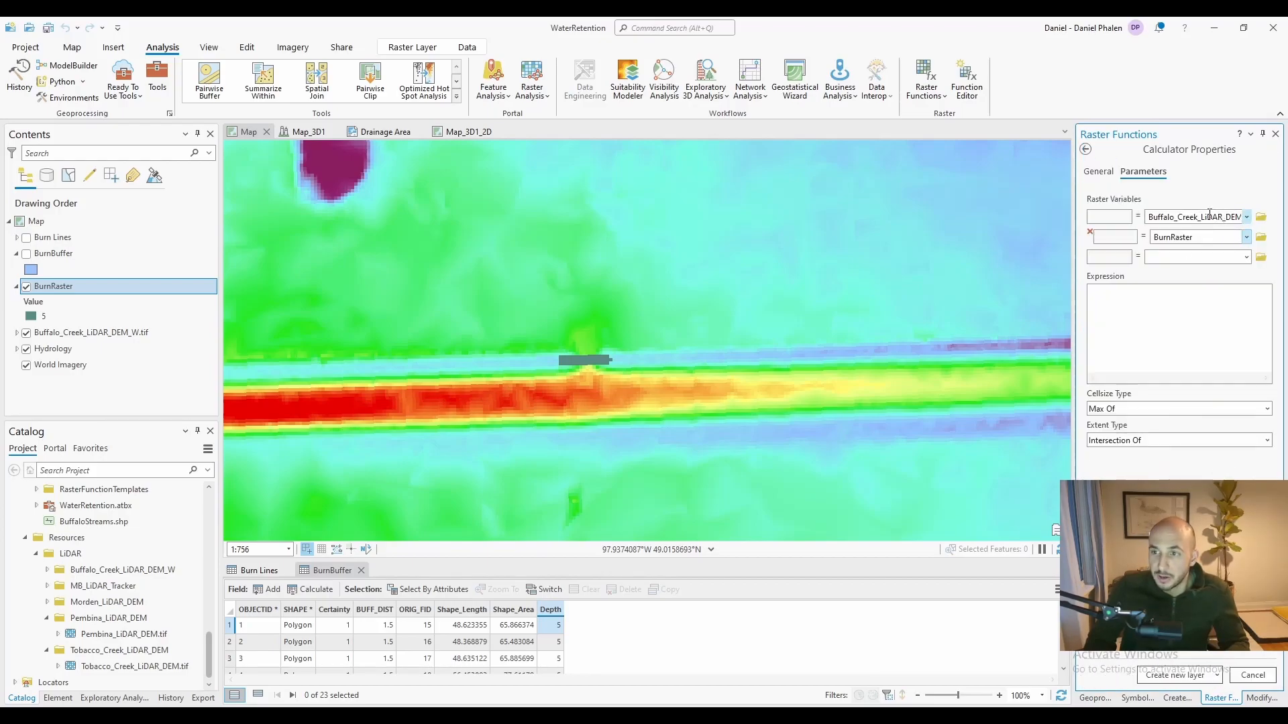
Create a new layer from the expression A-B, with A standing for the Buffalo Creek DEM and B for BurnRaster.
left_click(1109, 216)
type("A")
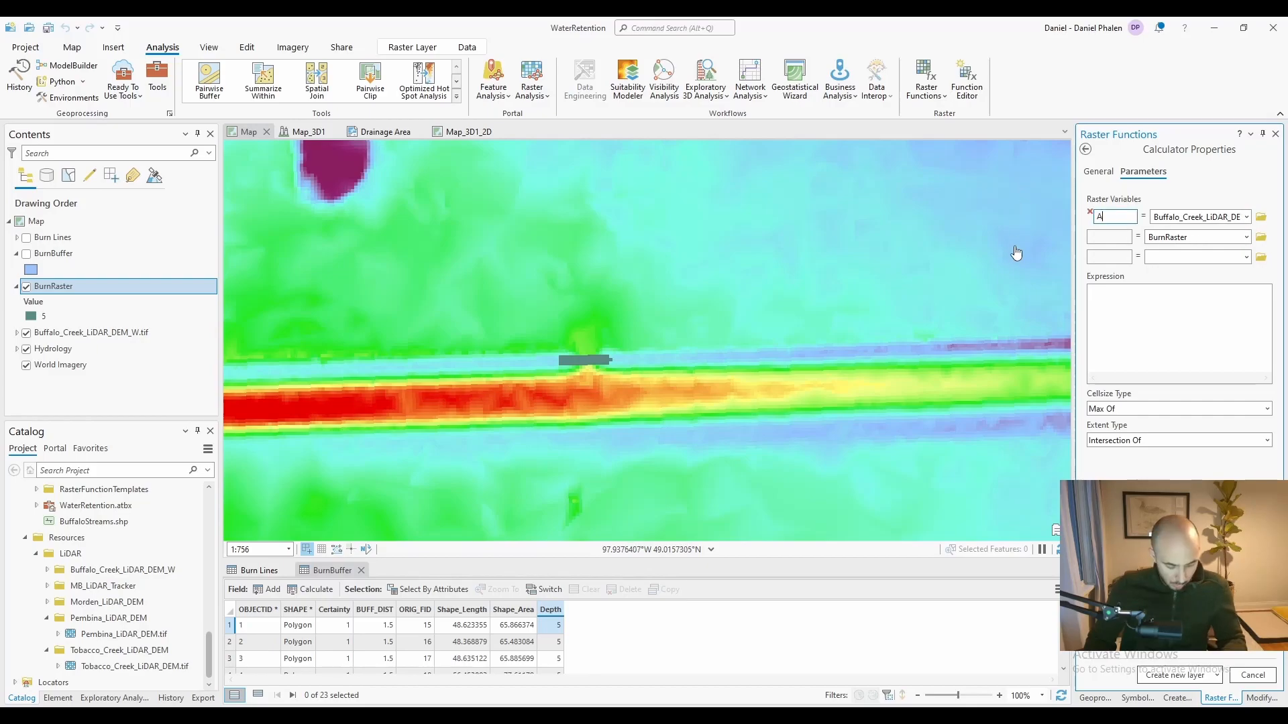
left_click(1109, 236)
type("B")
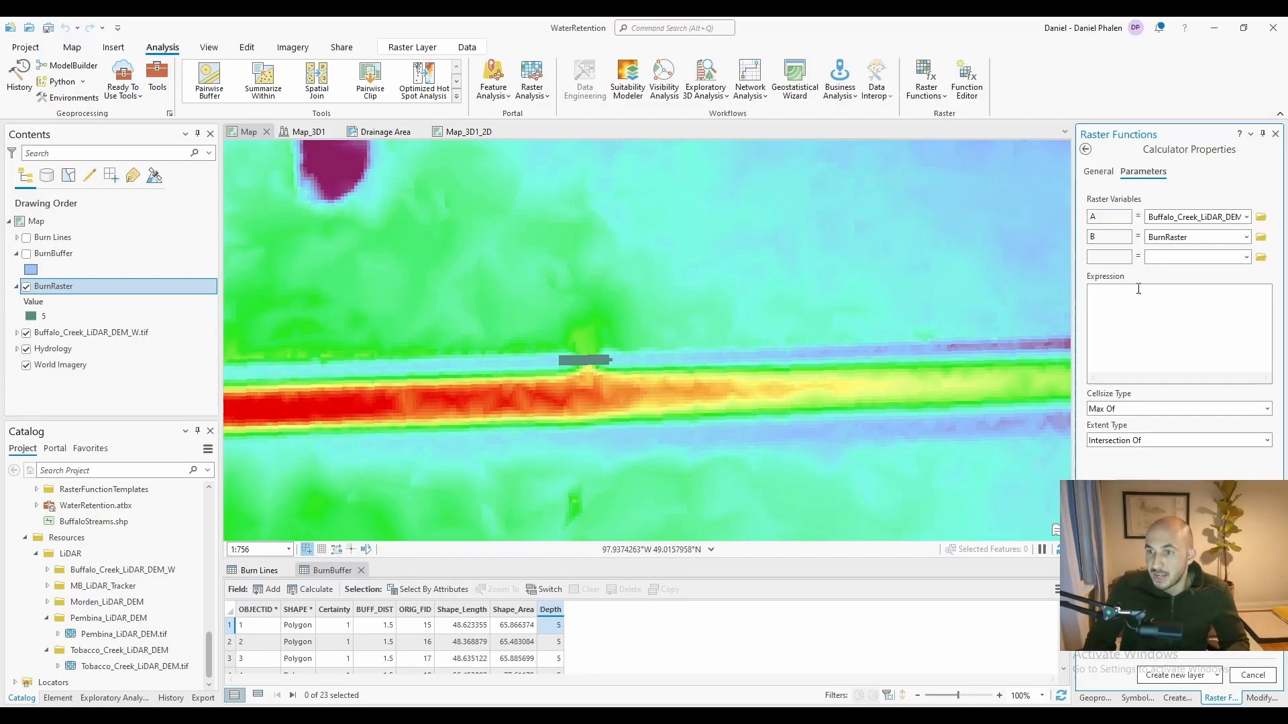
left_click(1157, 346)
type("A-")
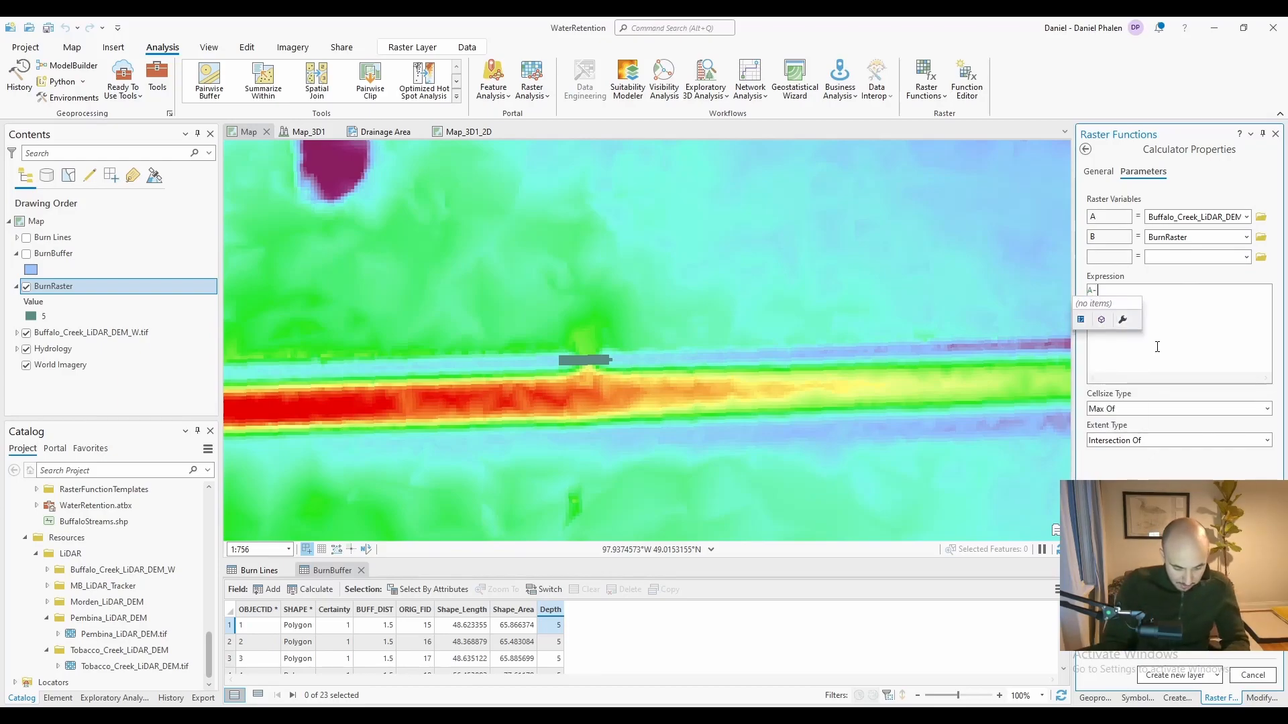
type("B")
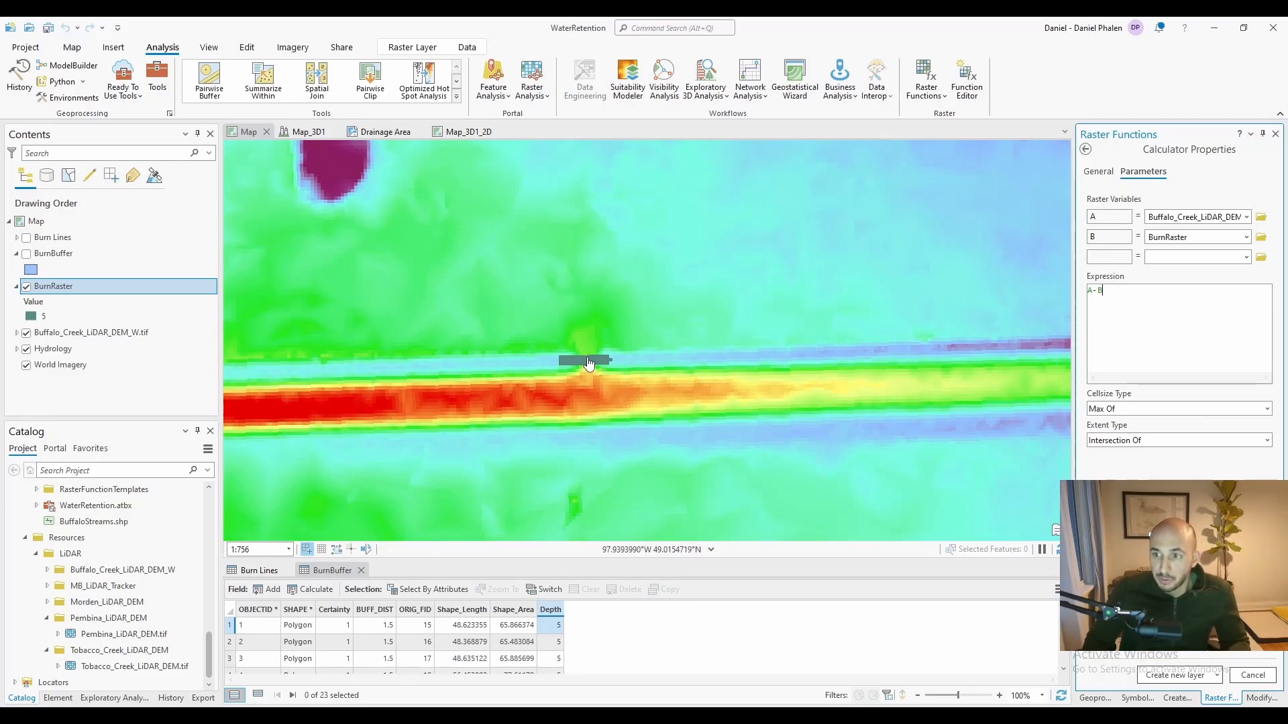
left_click(1178, 675)
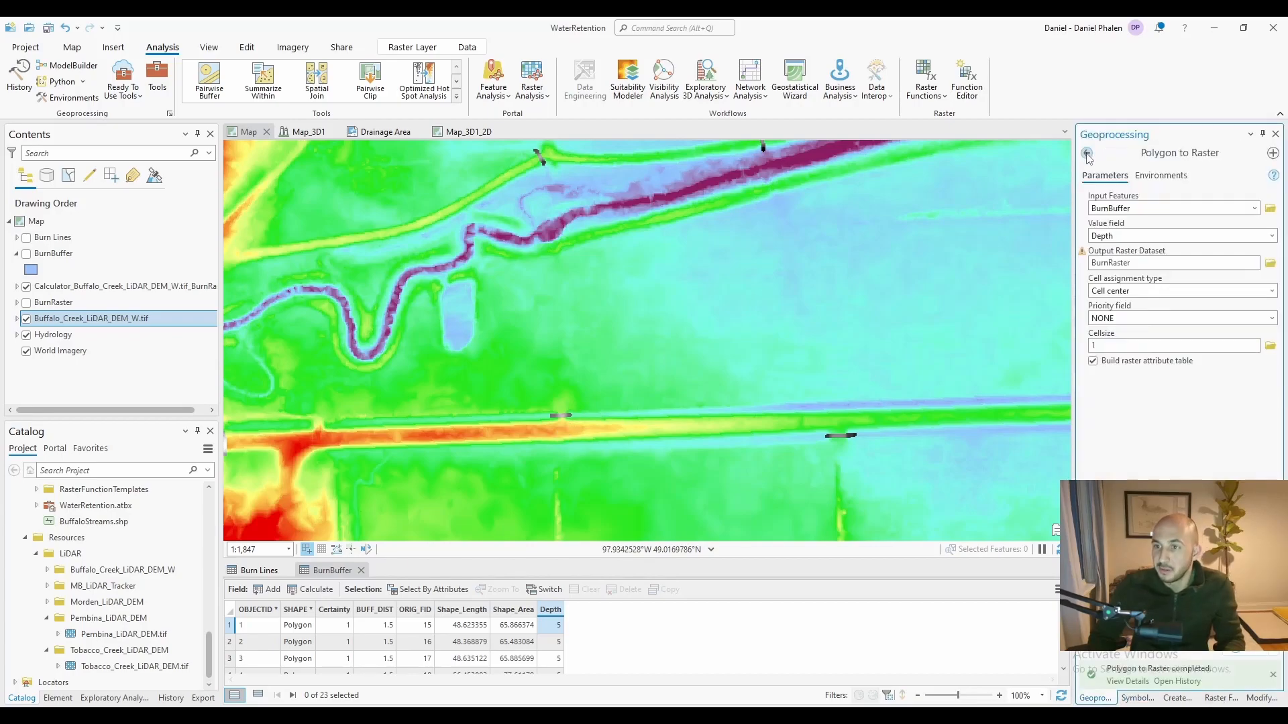
Find the Mosaic To New Raster tool by searching for mosaic and give it the Calculator layer and BurnRaster as input rasters.
left_click(1087, 155)
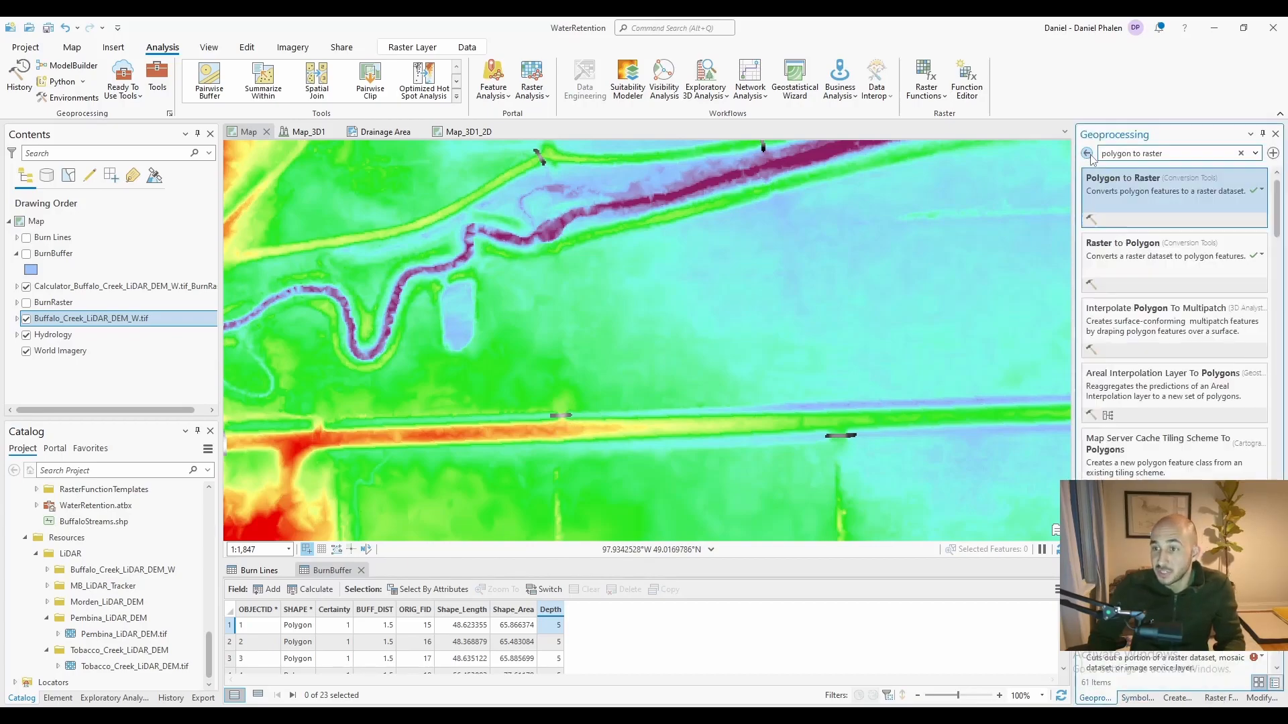
type("mos")
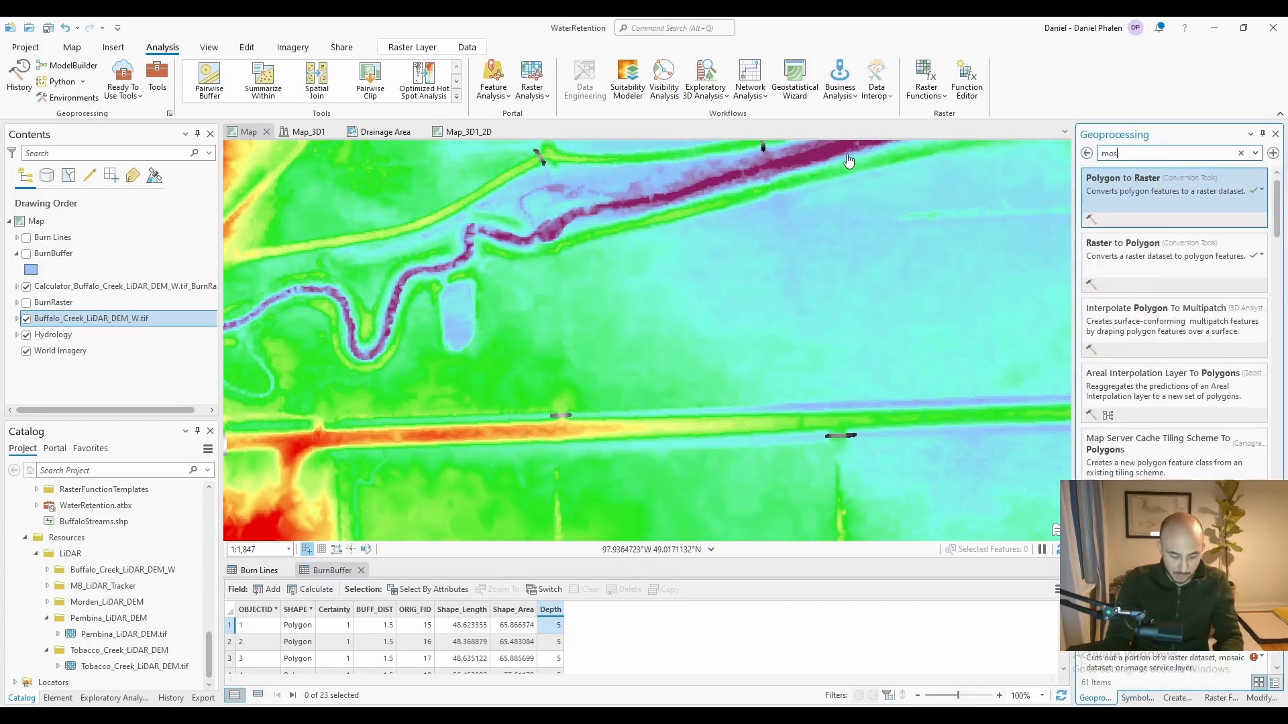
type("aic")
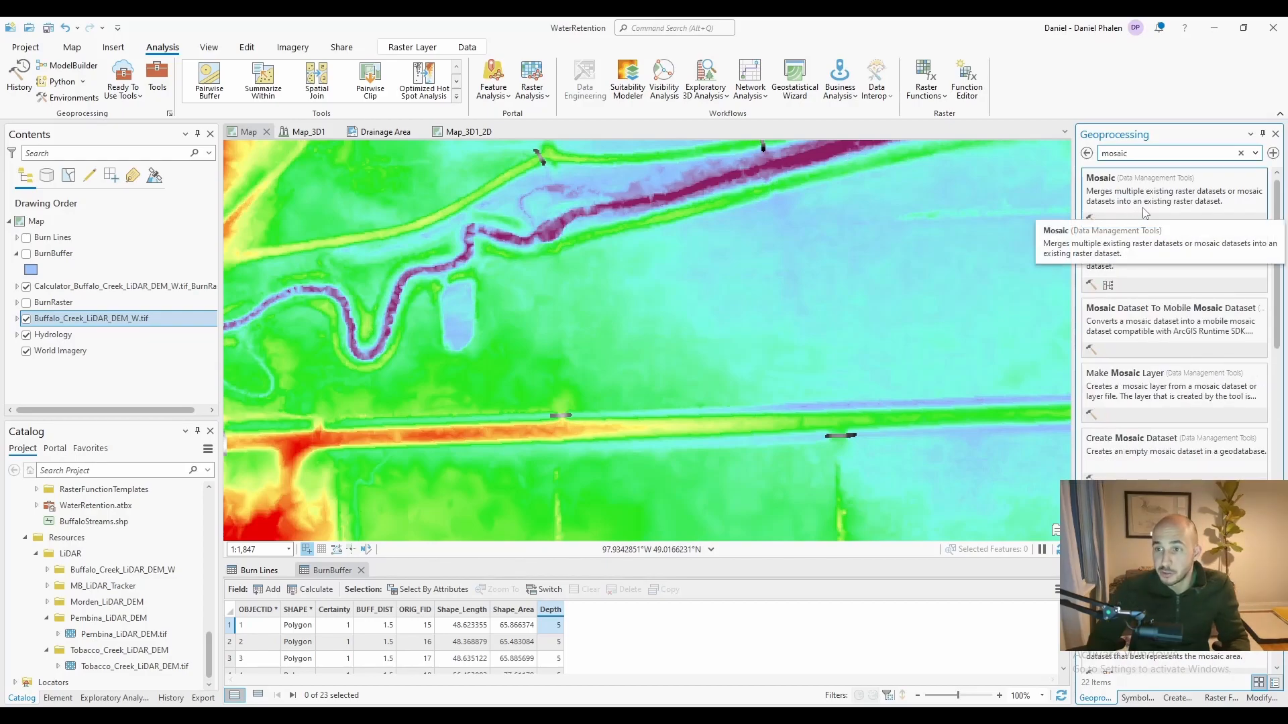
left_click(1167, 262)
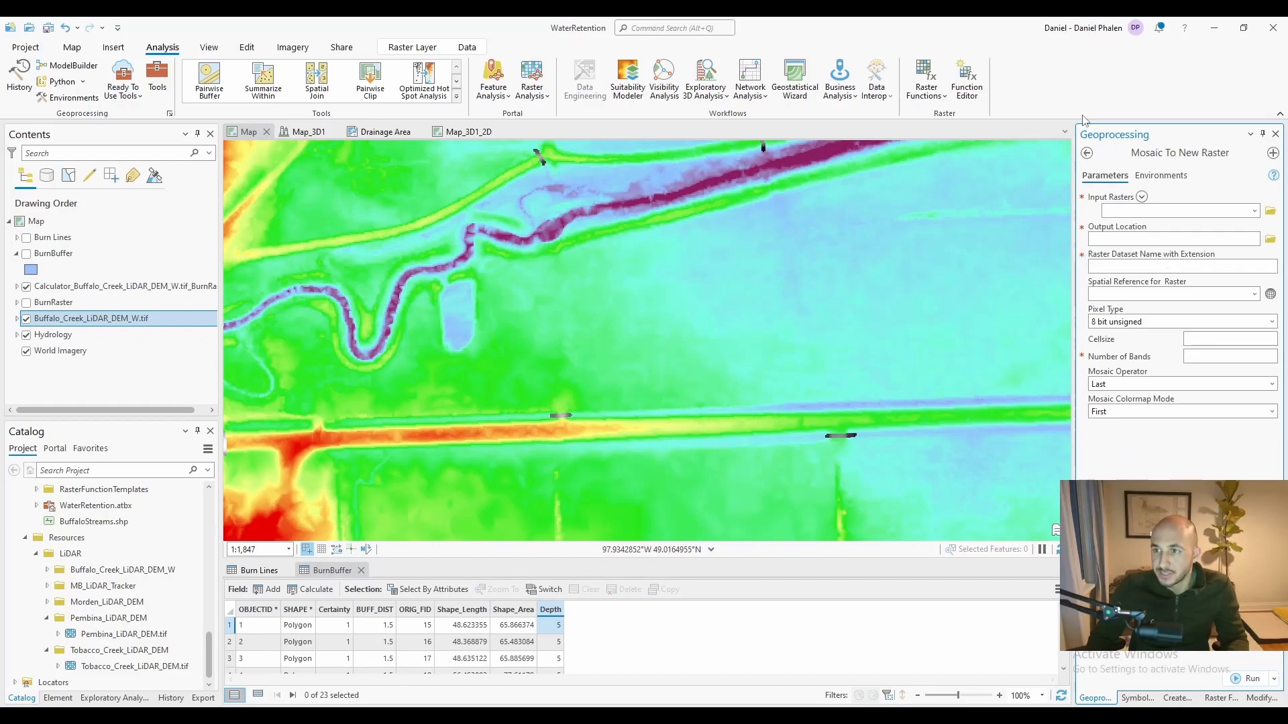
left_click(1176, 227)
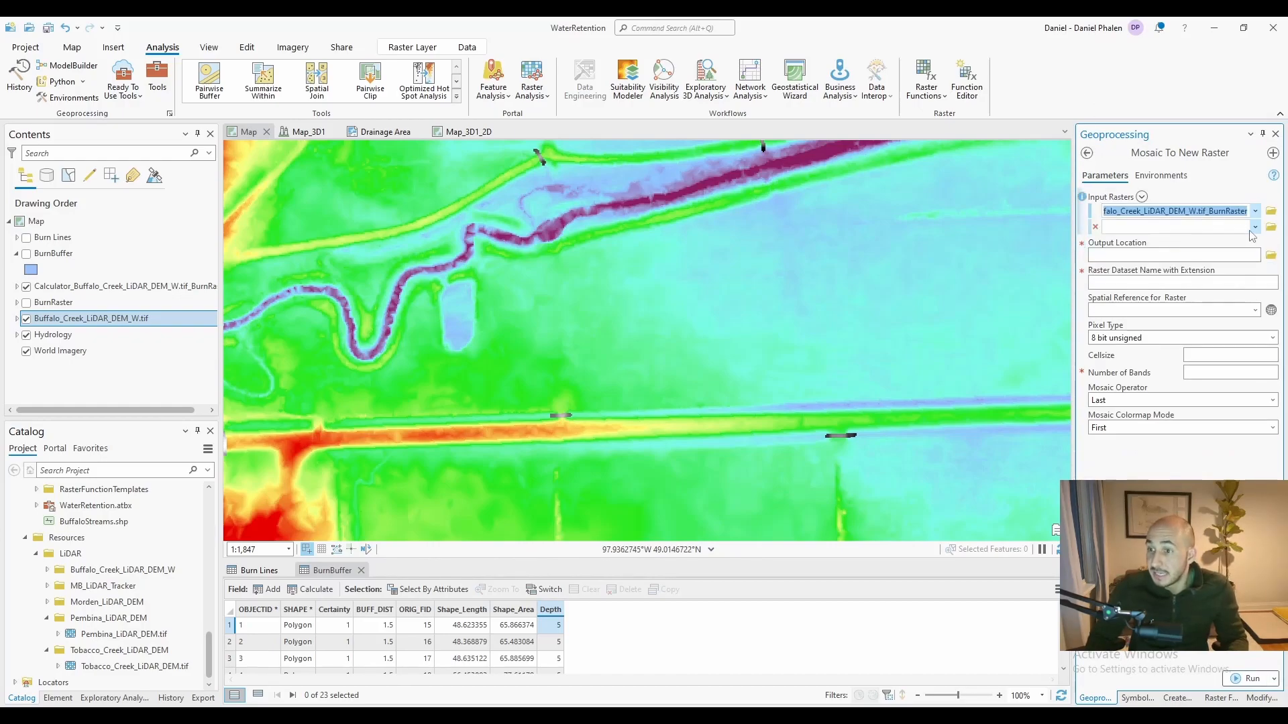
left_click(1118, 257)
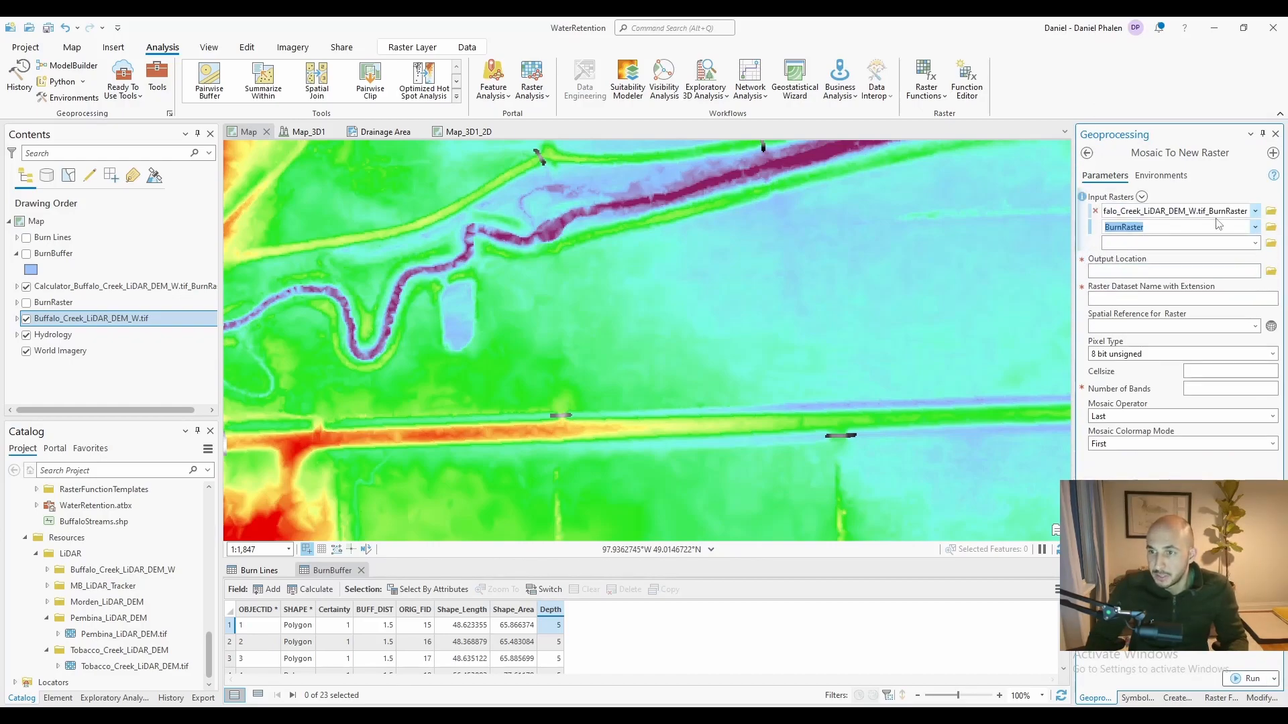
Set the mosaic output to a raster named Burn1 in WaterRetention.gdb with the spatial reference NAD_1983_UTM_Zone_14N.
left_click(1271, 270)
left_click(643, 300)
left_click(760, 484)
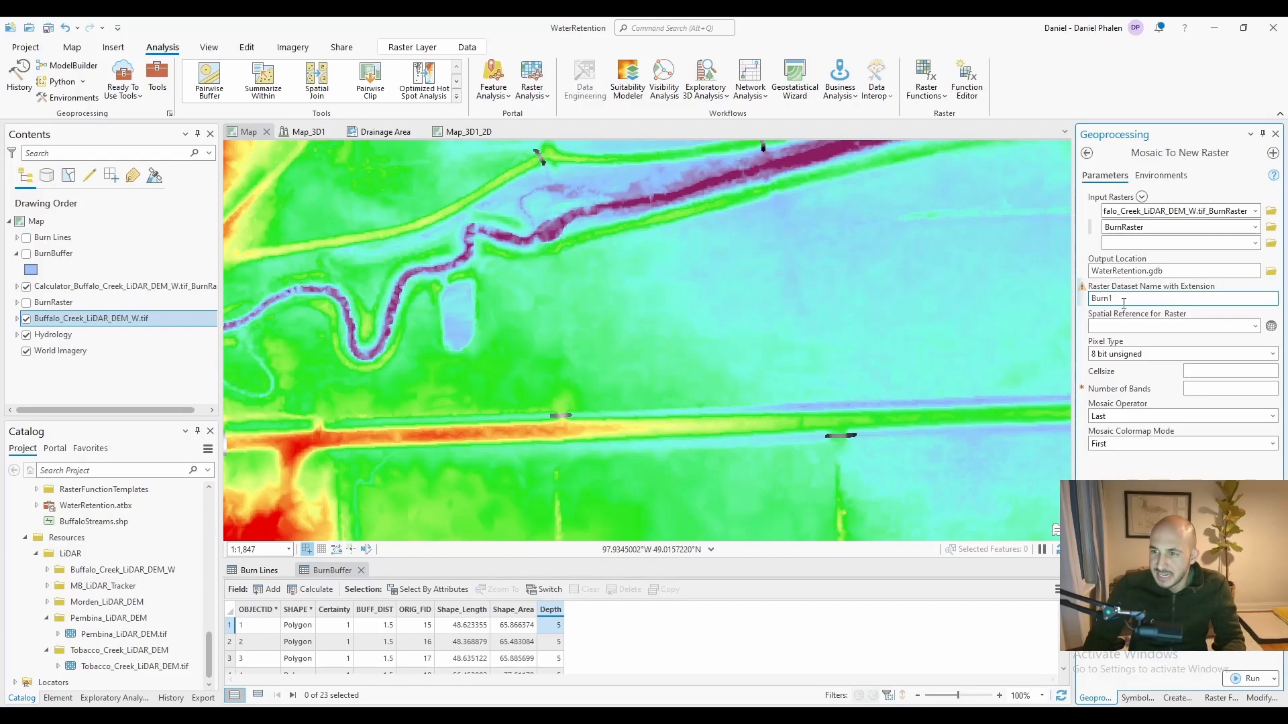
left_click(1255, 327)
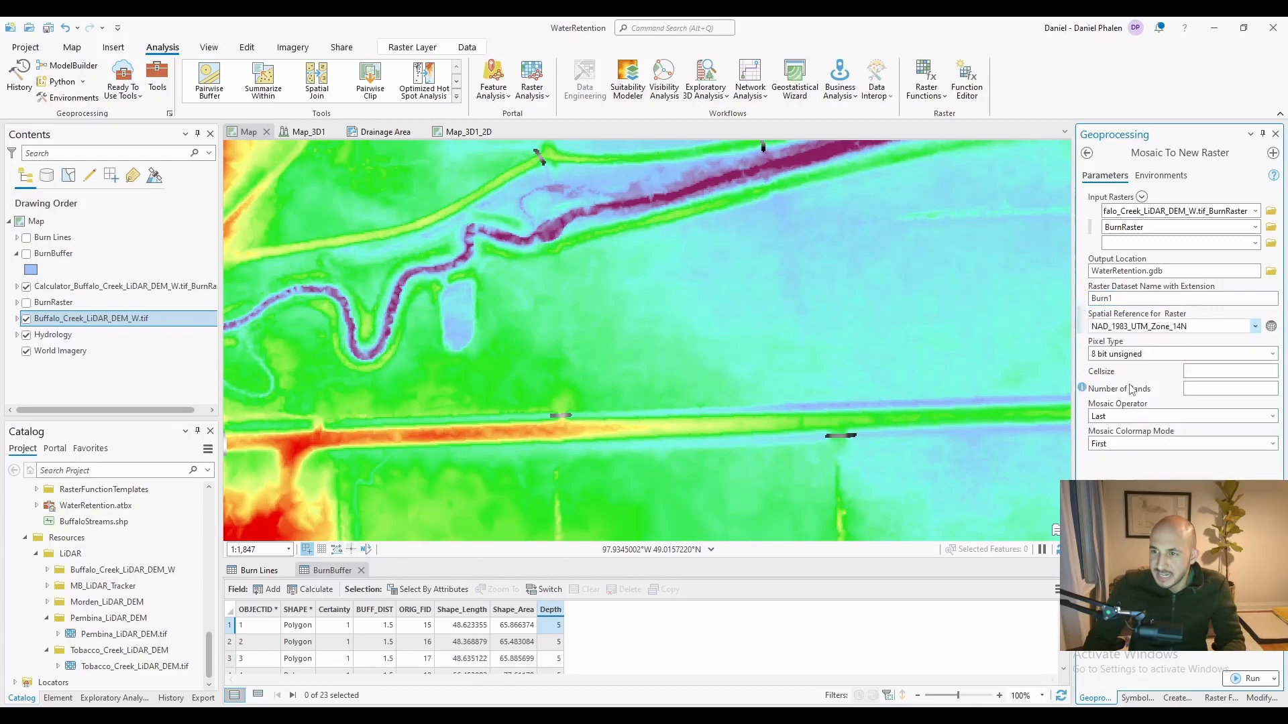
Set the mosaic's pixel type to 32 bit float, the cell size to 1 and the number of bands to 1.
left_click(1238, 355)
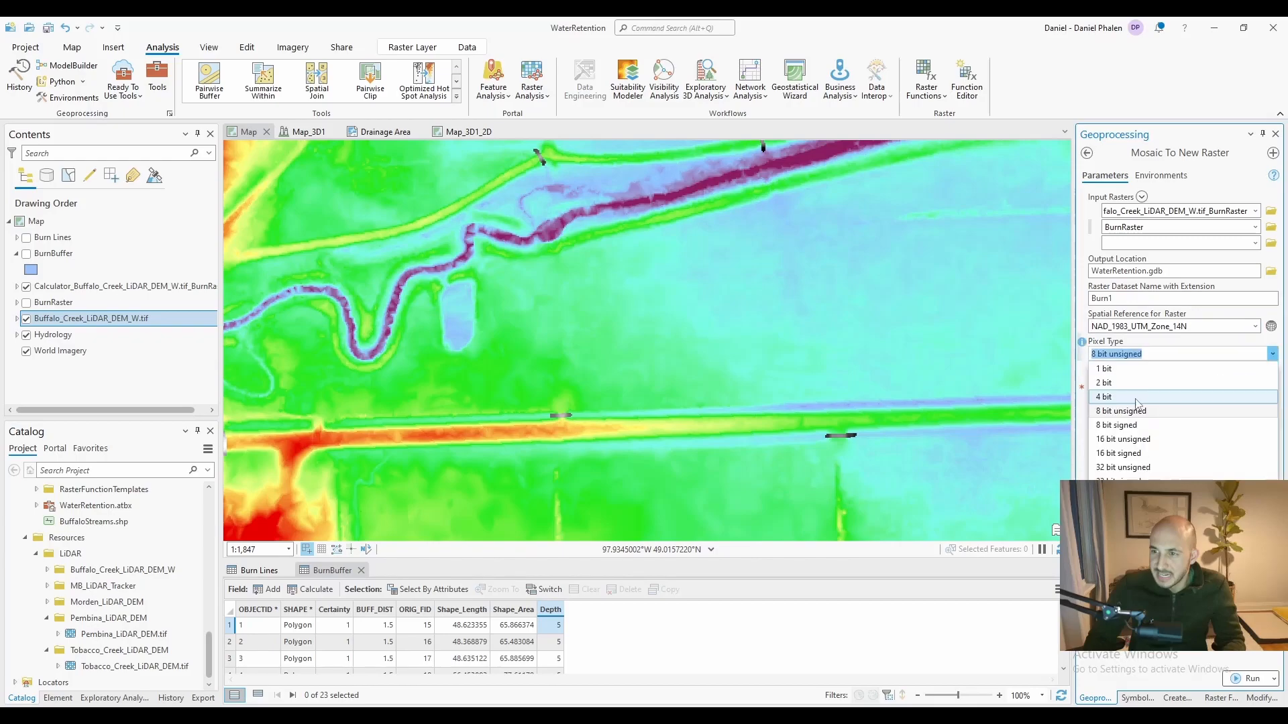
left_click(1134, 467)
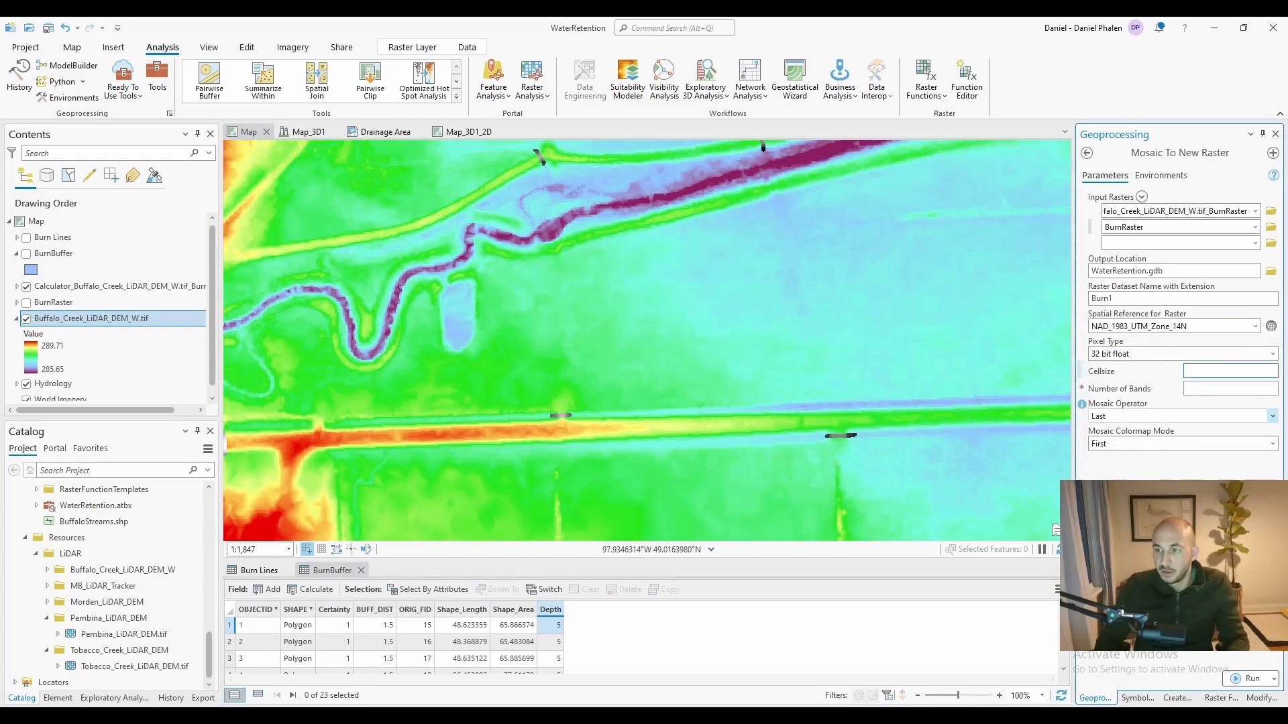
type("1")
left_click(1222, 390)
type("1")
key("Tab")
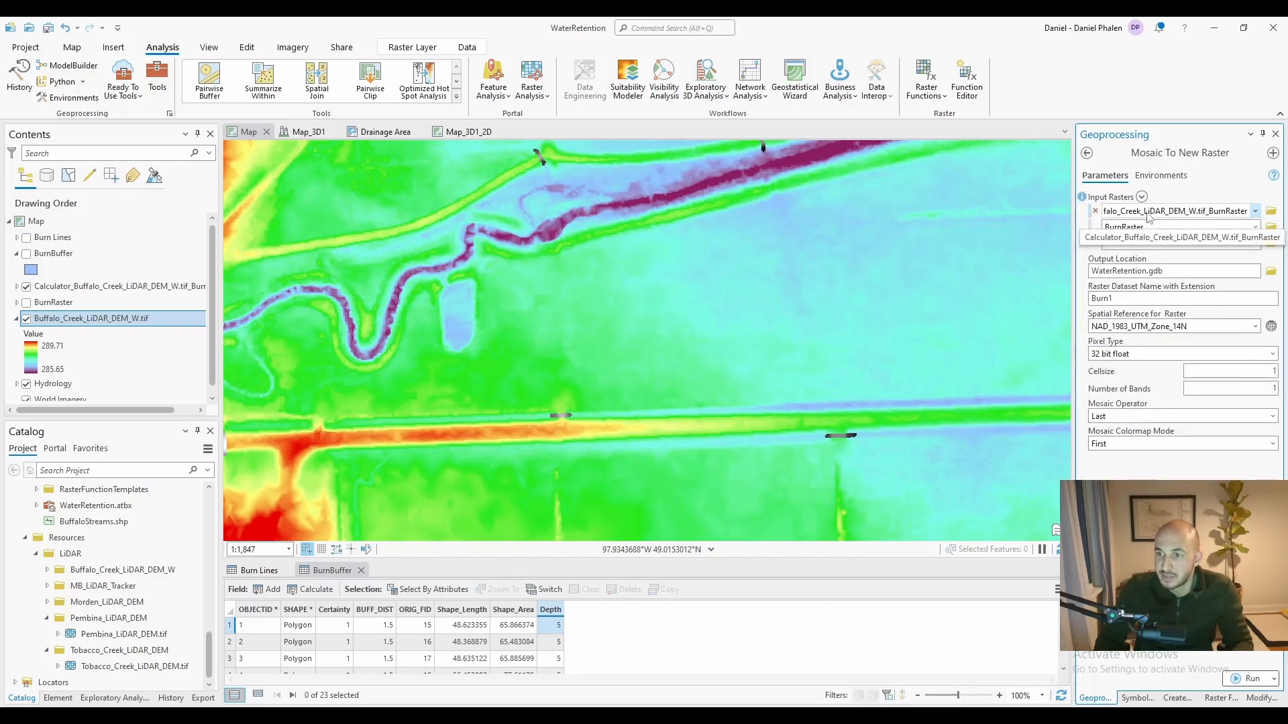
Run the mosaic with the Buffalo Creek DEM first and the Calculator layer second as input rasters, keeping Last as the mosaic operator.
left_click(1272, 415)
left_click(1273, 416)
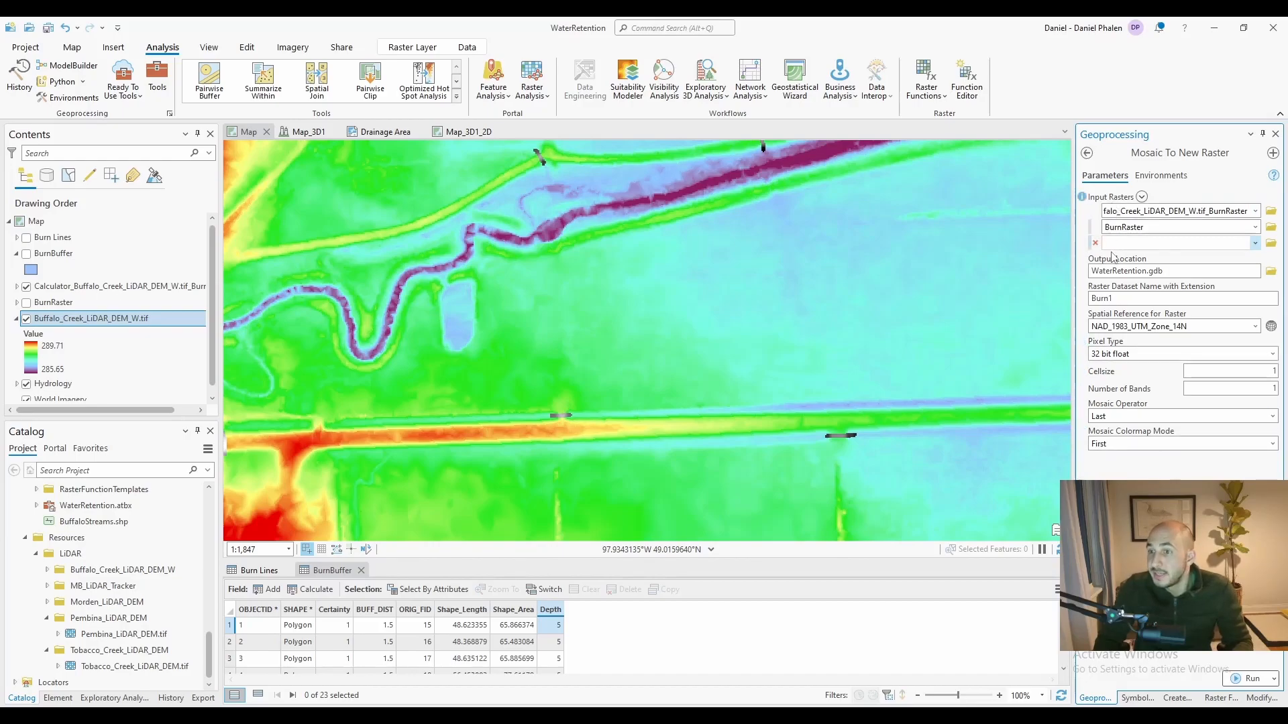
left_click(1252, 681)
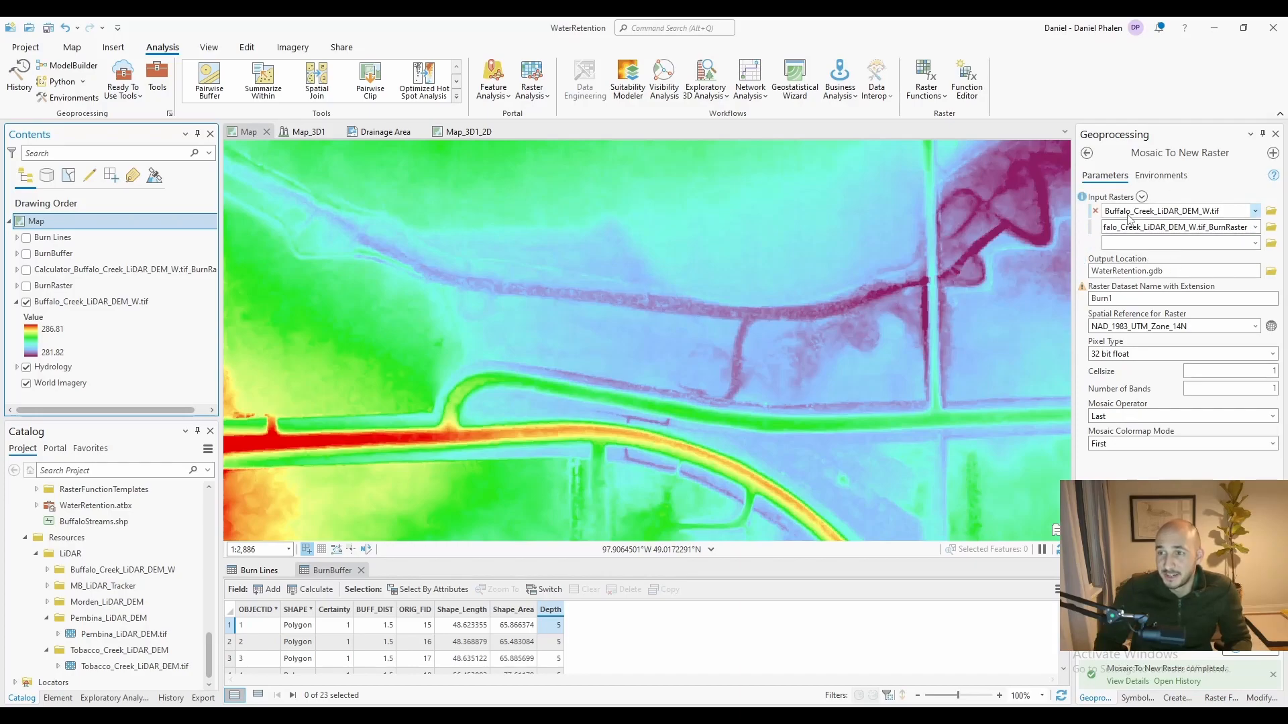
left_click(1255, 212)
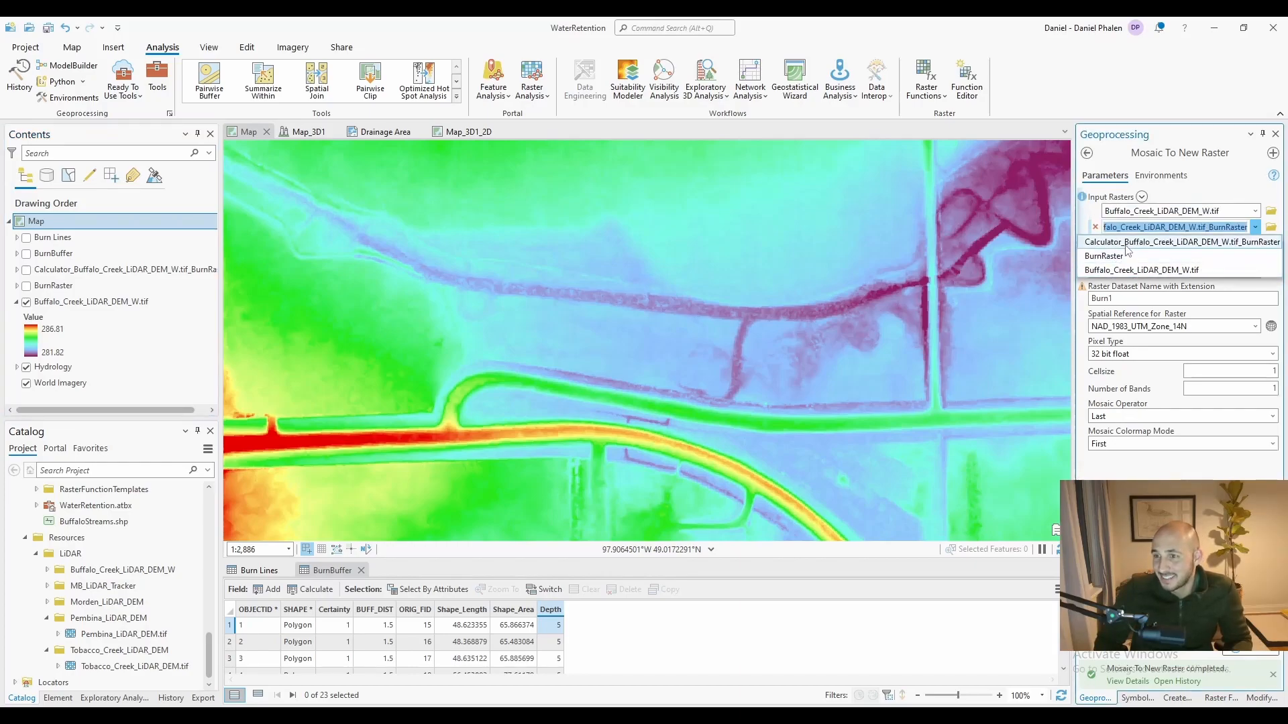
left_click(1127, 245)
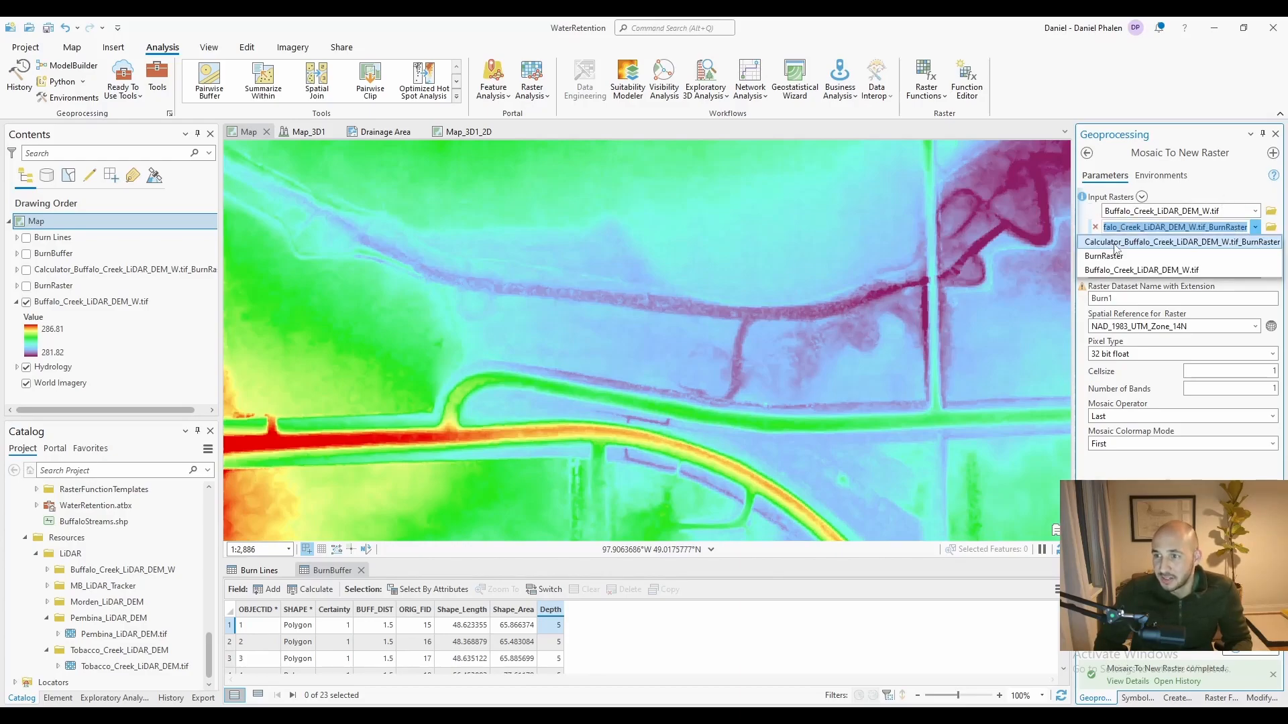
left_click(1115, 242)
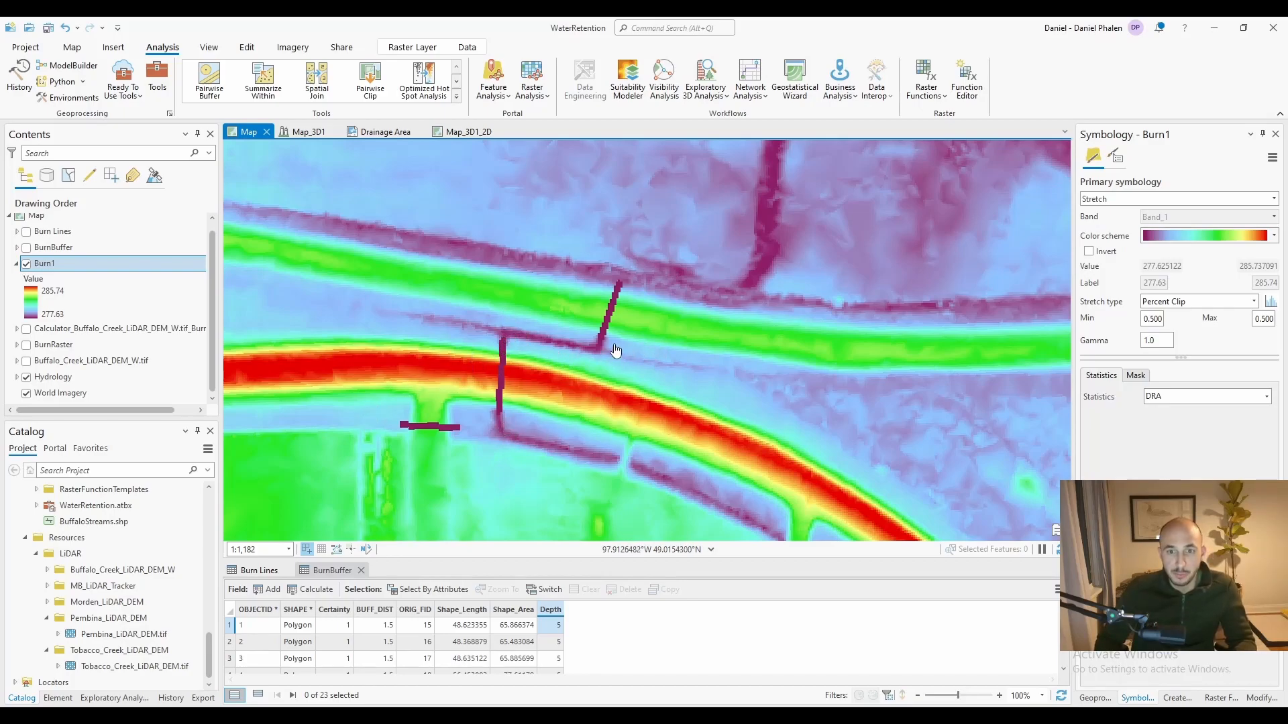
Create a filled layer from Burn1 with the Fill hydrology raster function, leaving the Z limit empty.
scroll(682, 348, "down", 3)
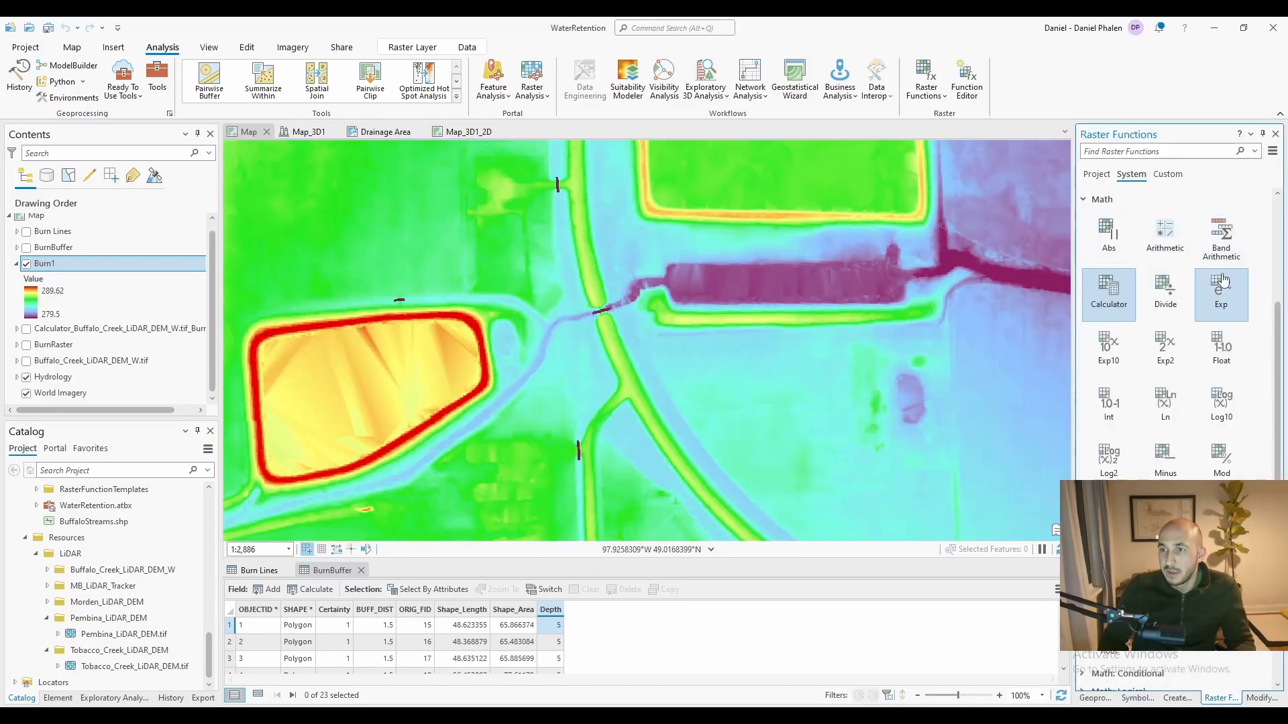
left_click(1112, 343)
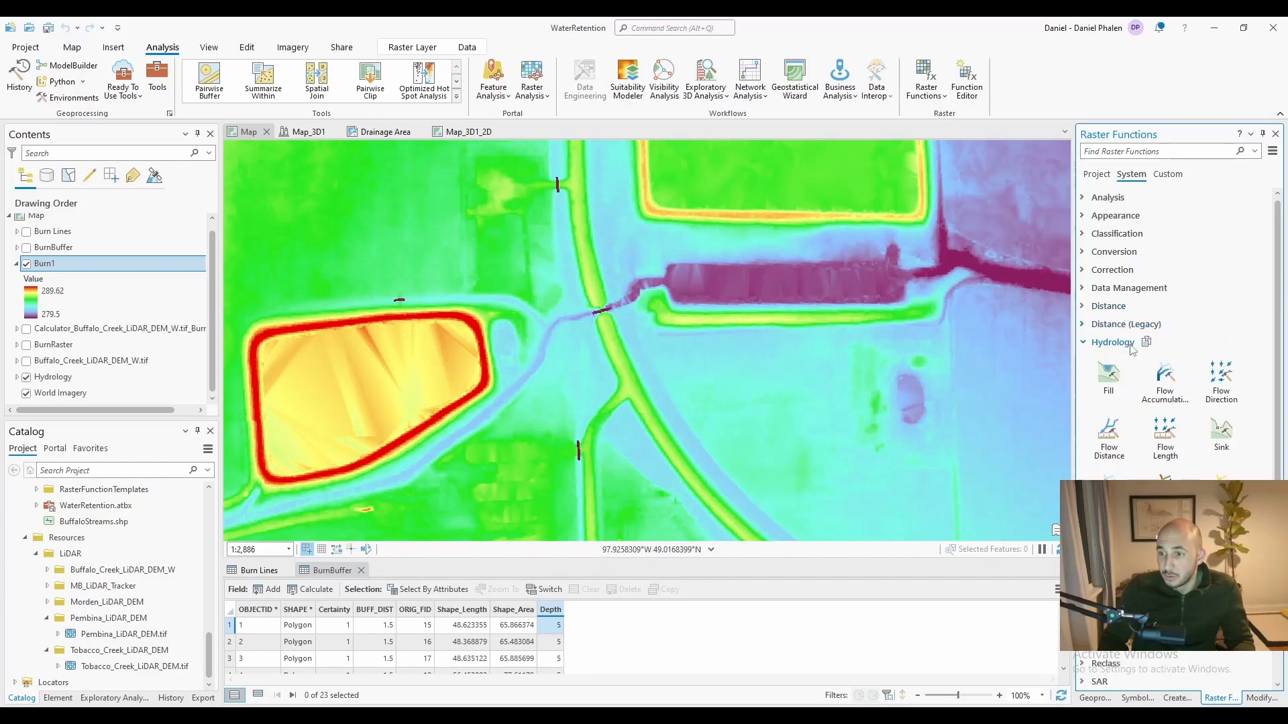
left_click(1116, 384)
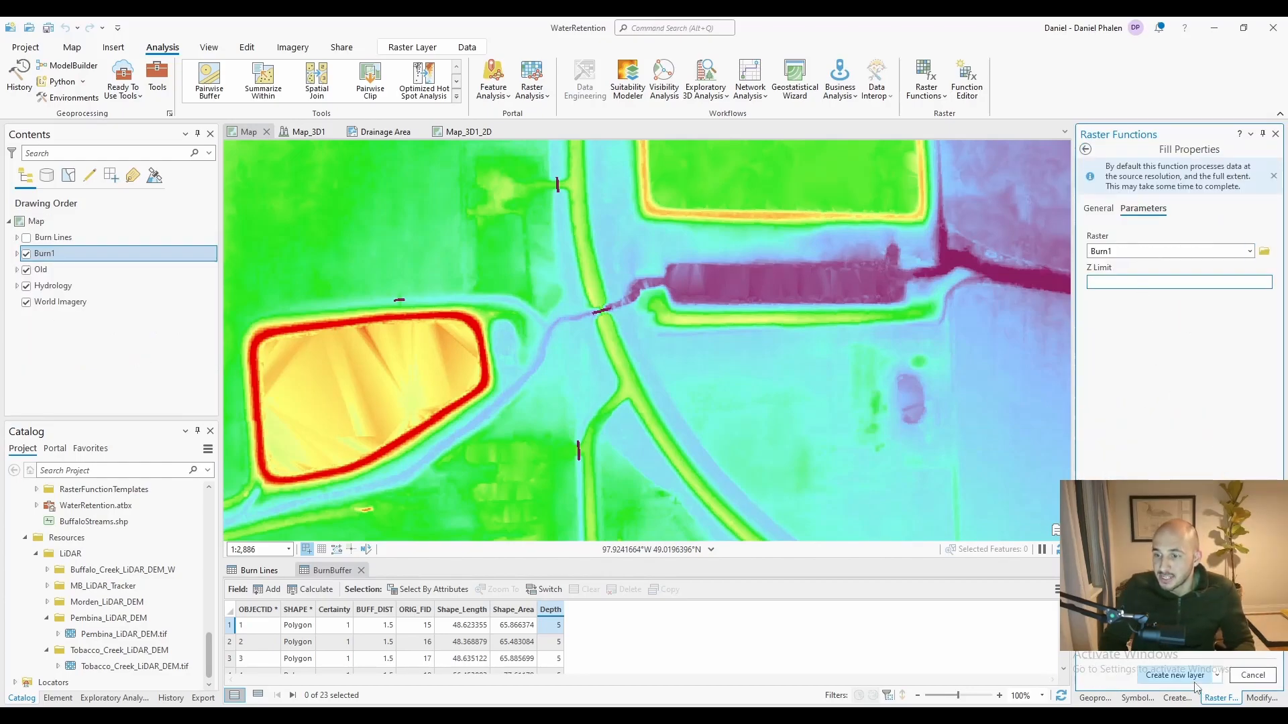
left_click(1175, 676)
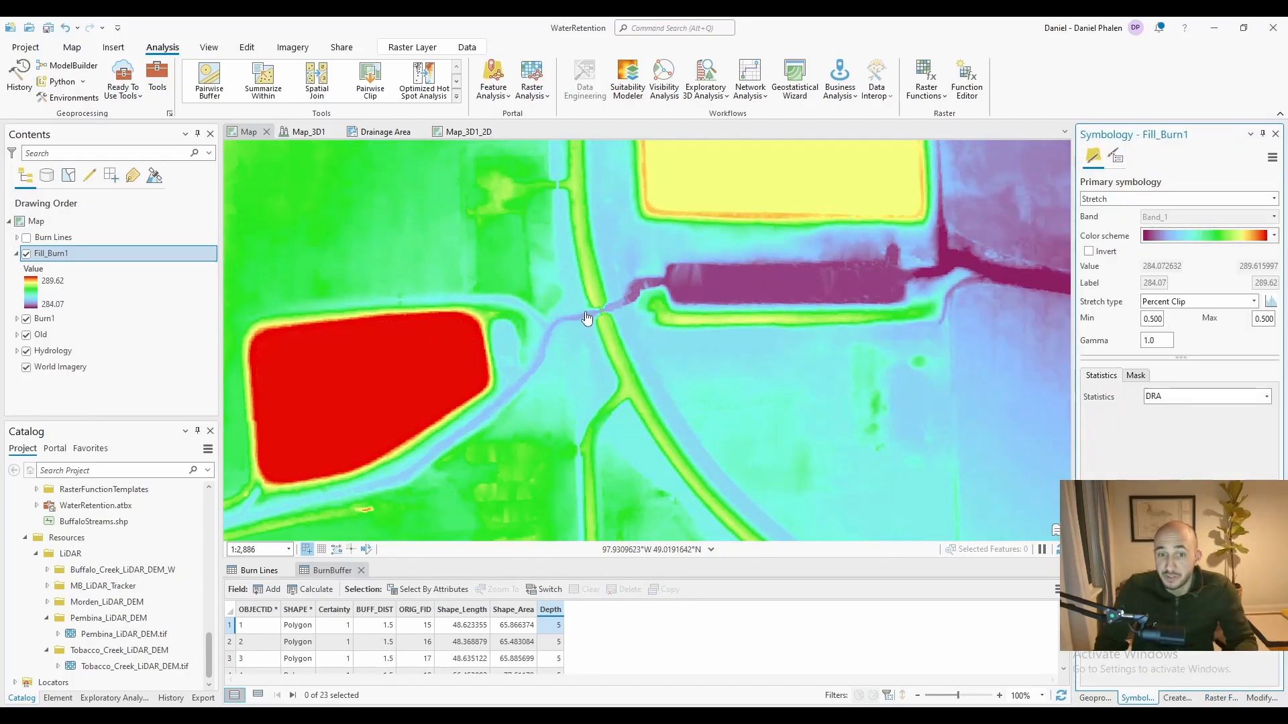
Open the Calculator raster function with Fill_Burn1 as variable A and Burn1 as variable B.
scroll(593, 322, "up", 2)
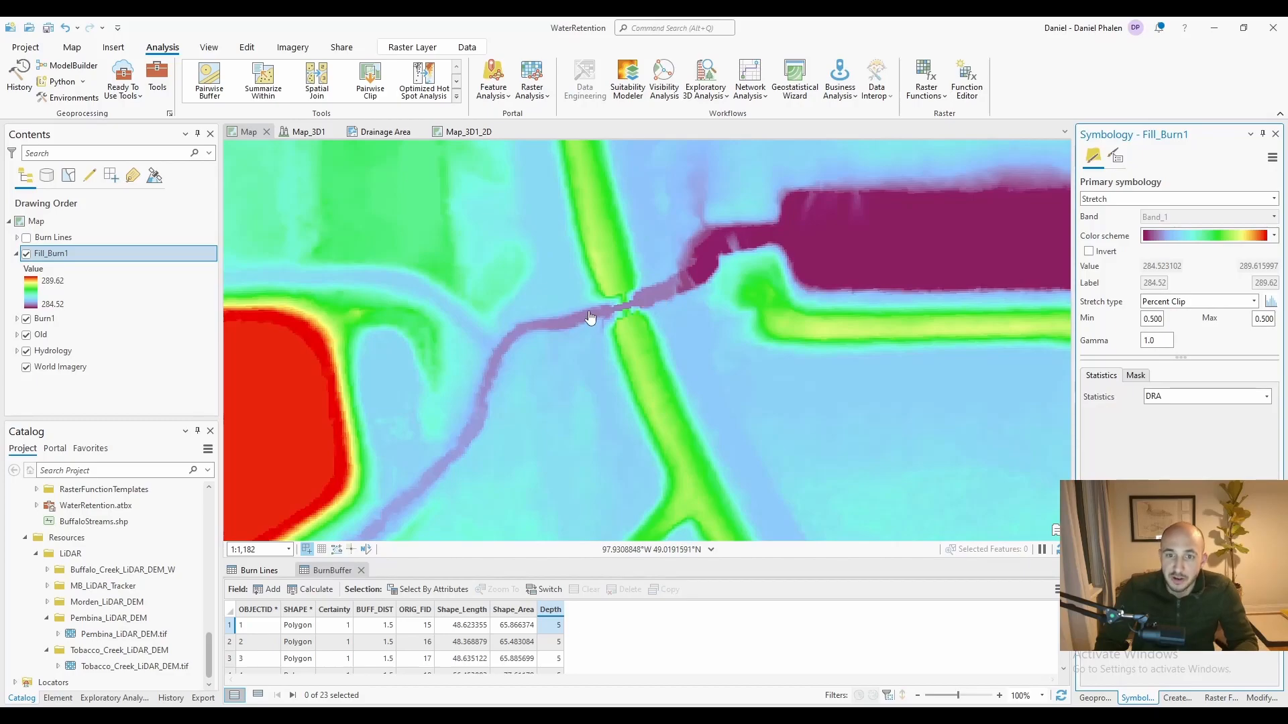
scroll(604, 325, "down", 4)
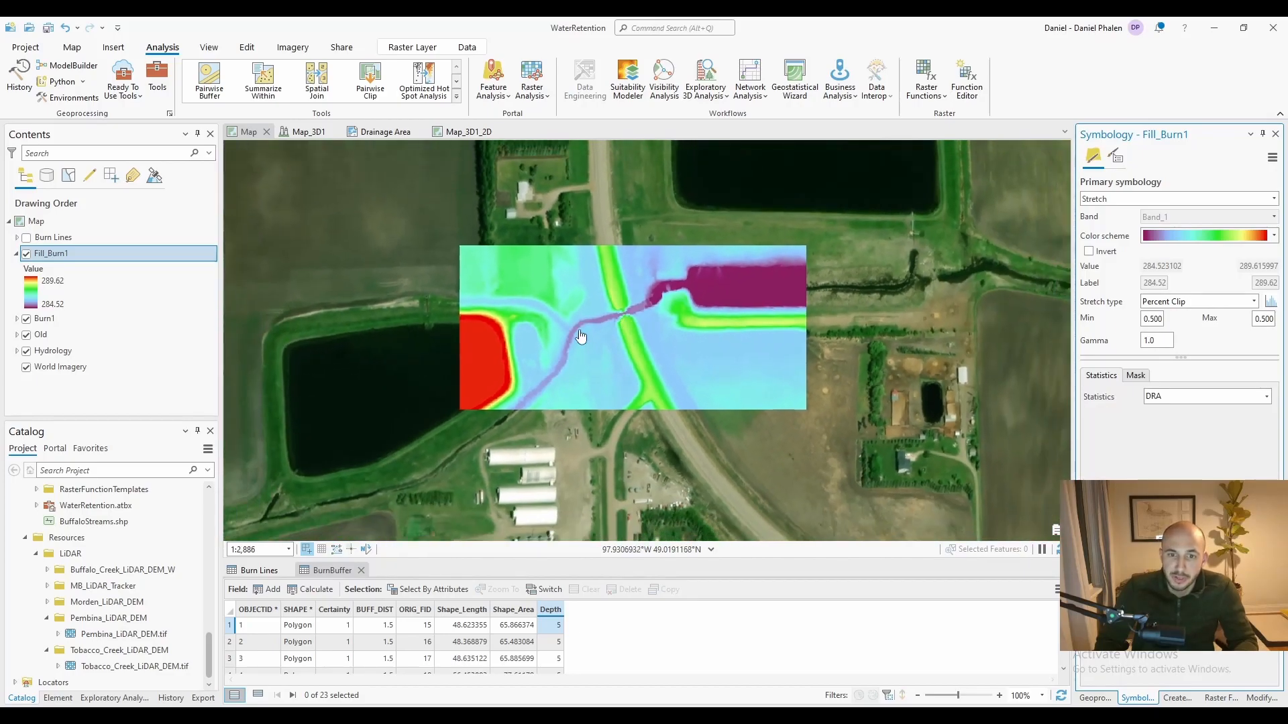
left_click_drag(359, 408, 803, 268)
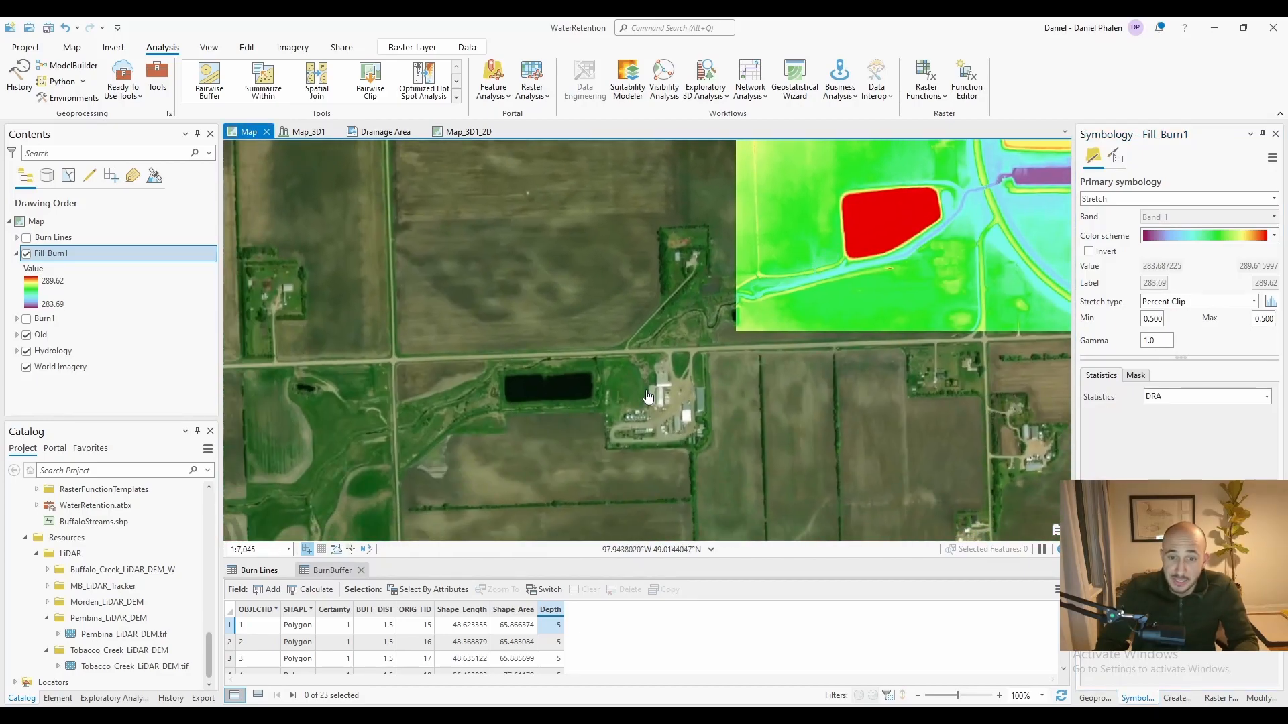
scroll(604, 322, "up", 3)
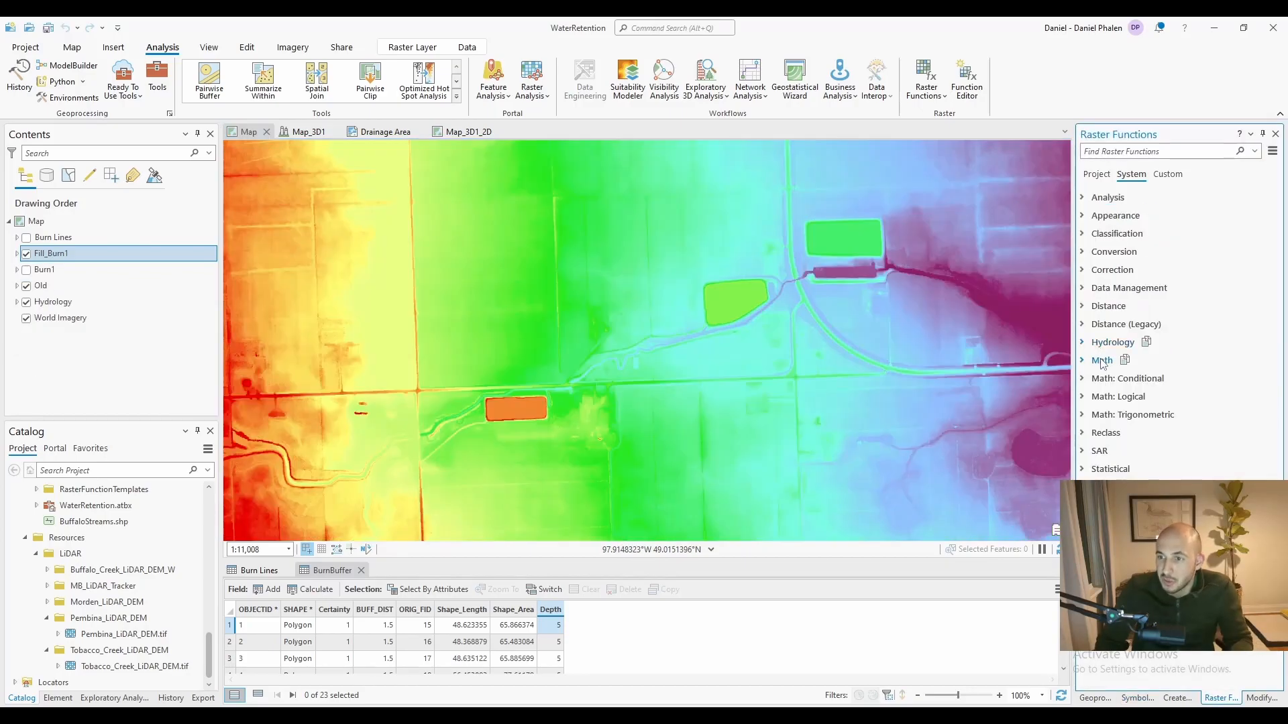
left_click(1101, 361)
left_click(1114, 385)
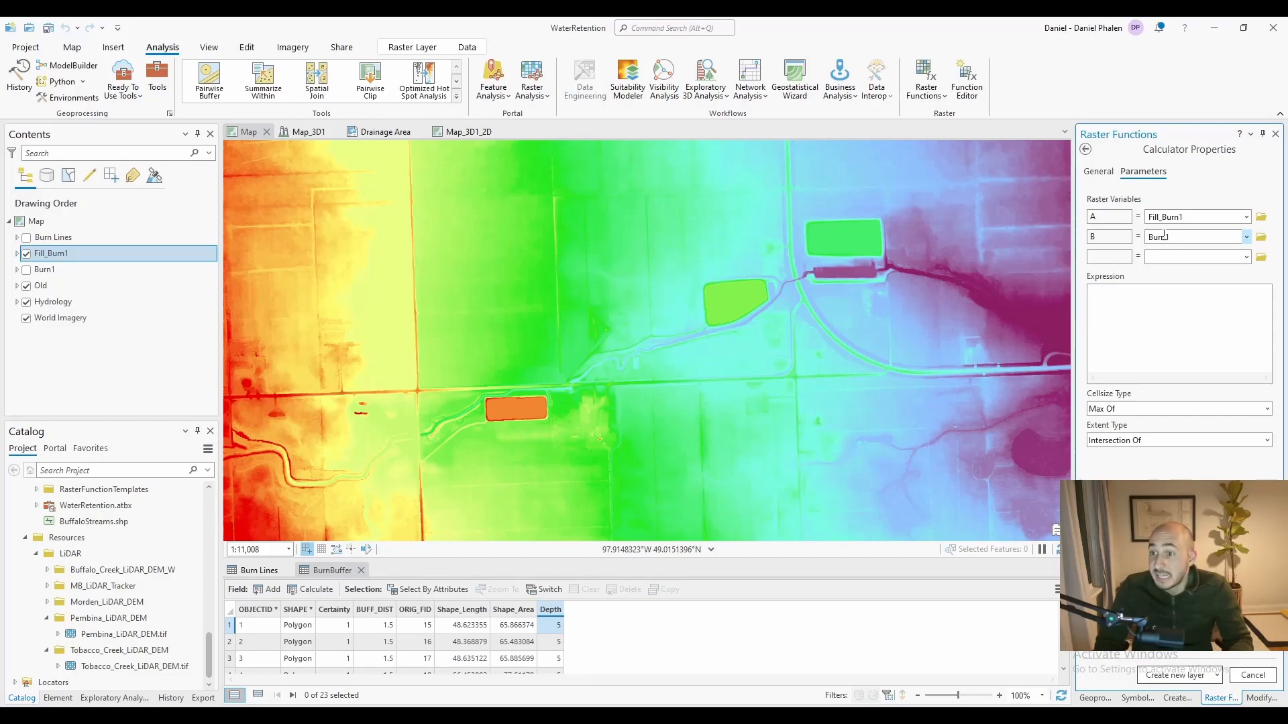
Create a new layer from the expression A-B to subtract Burn1 from Fill_Burn1.
left_click(1119, 306)
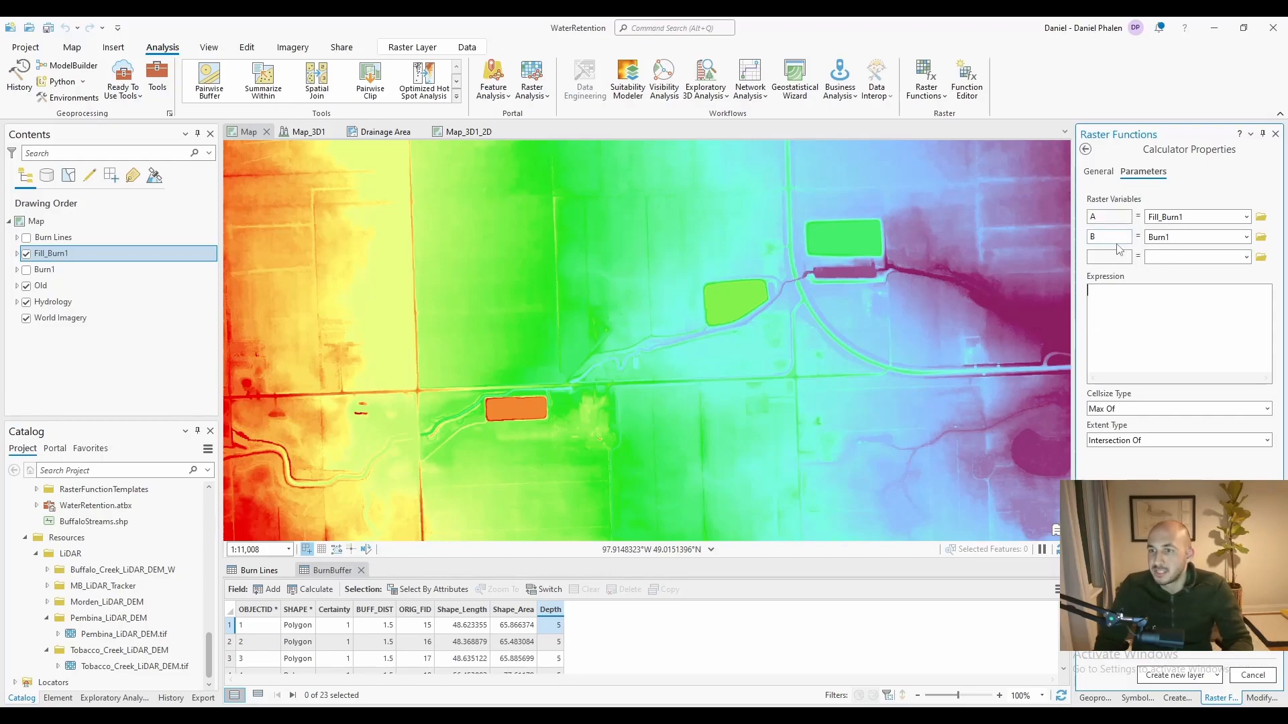
type("A-B")
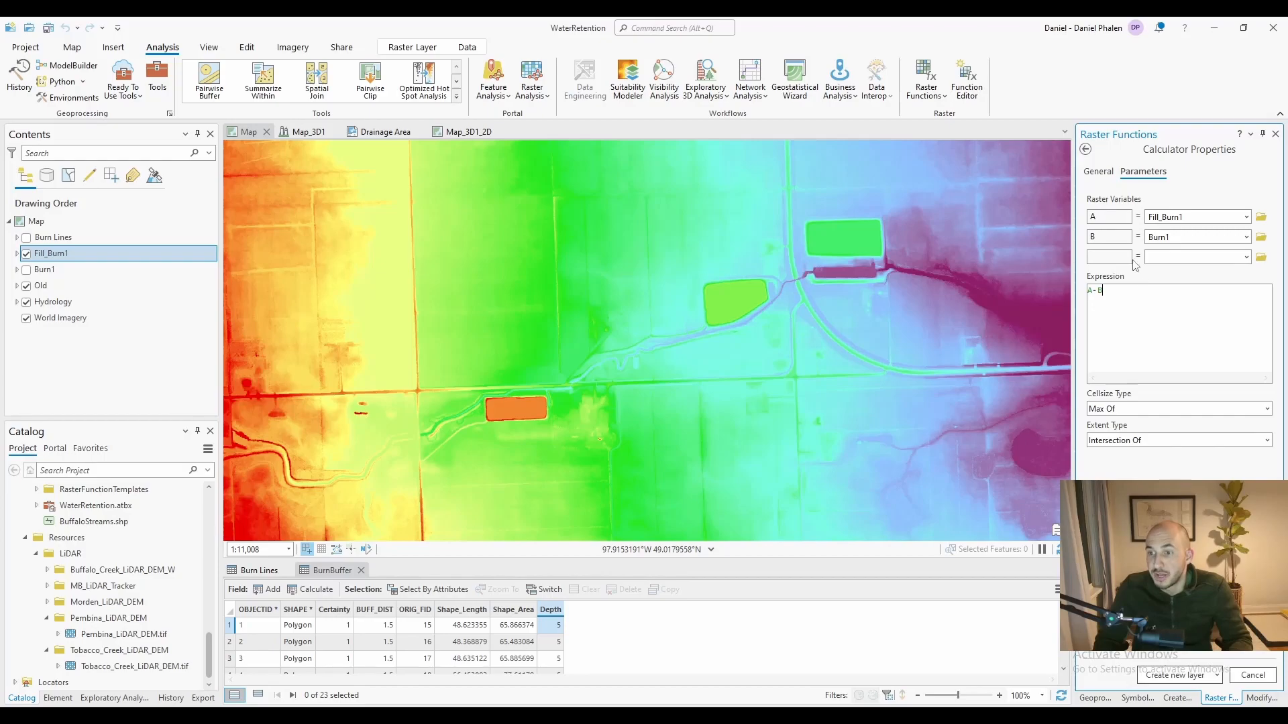
left_click(1178, 674)
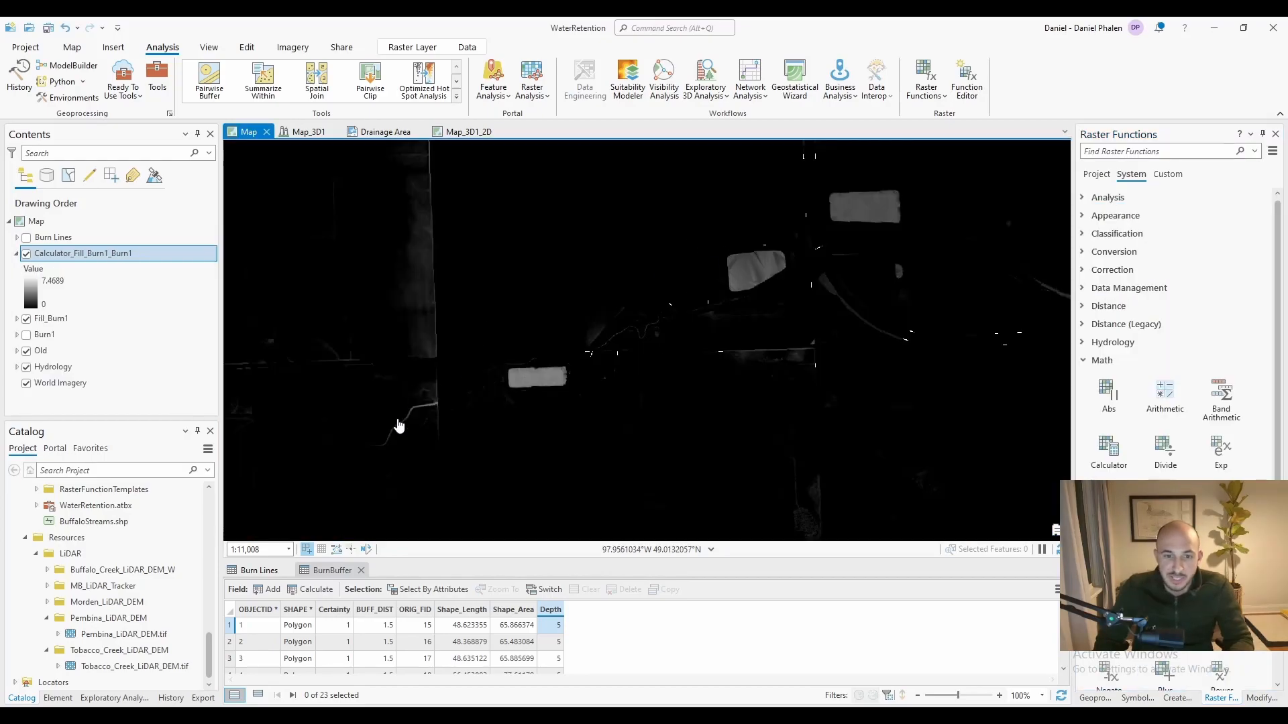
left_click(1109, 453)
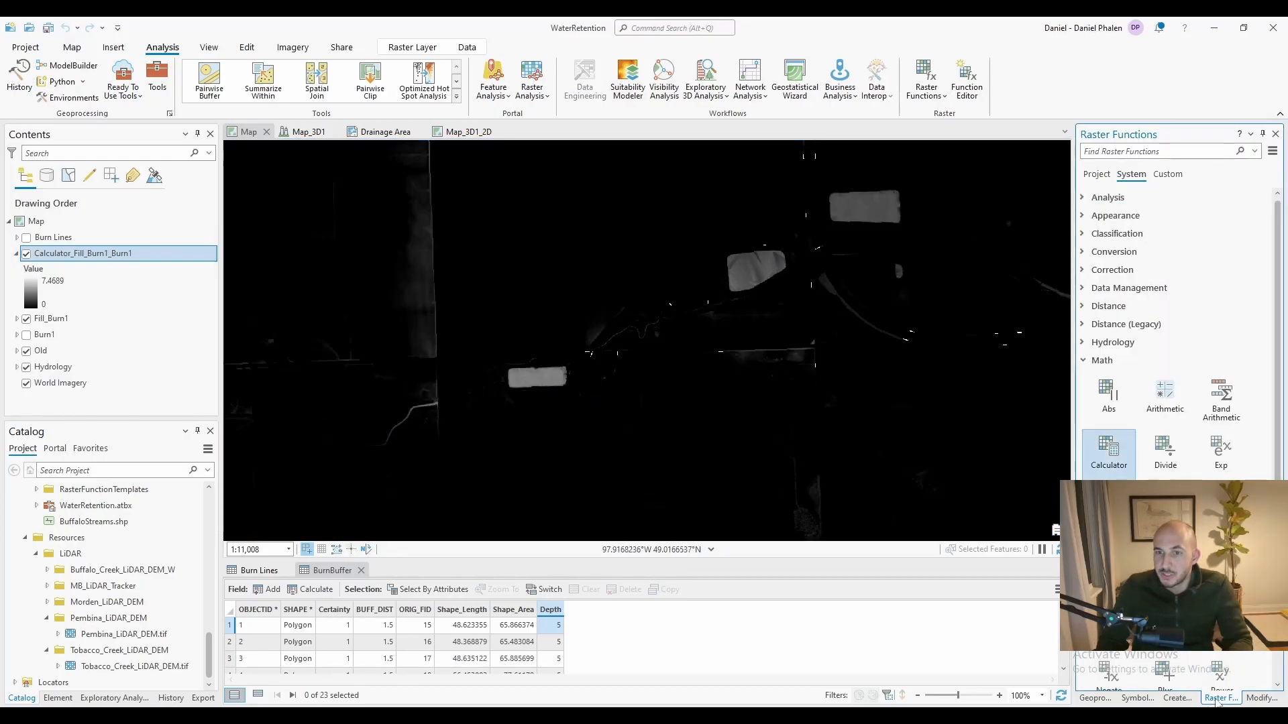
Search the geoprocessing tools for reclass.
left_click(1095, 698)
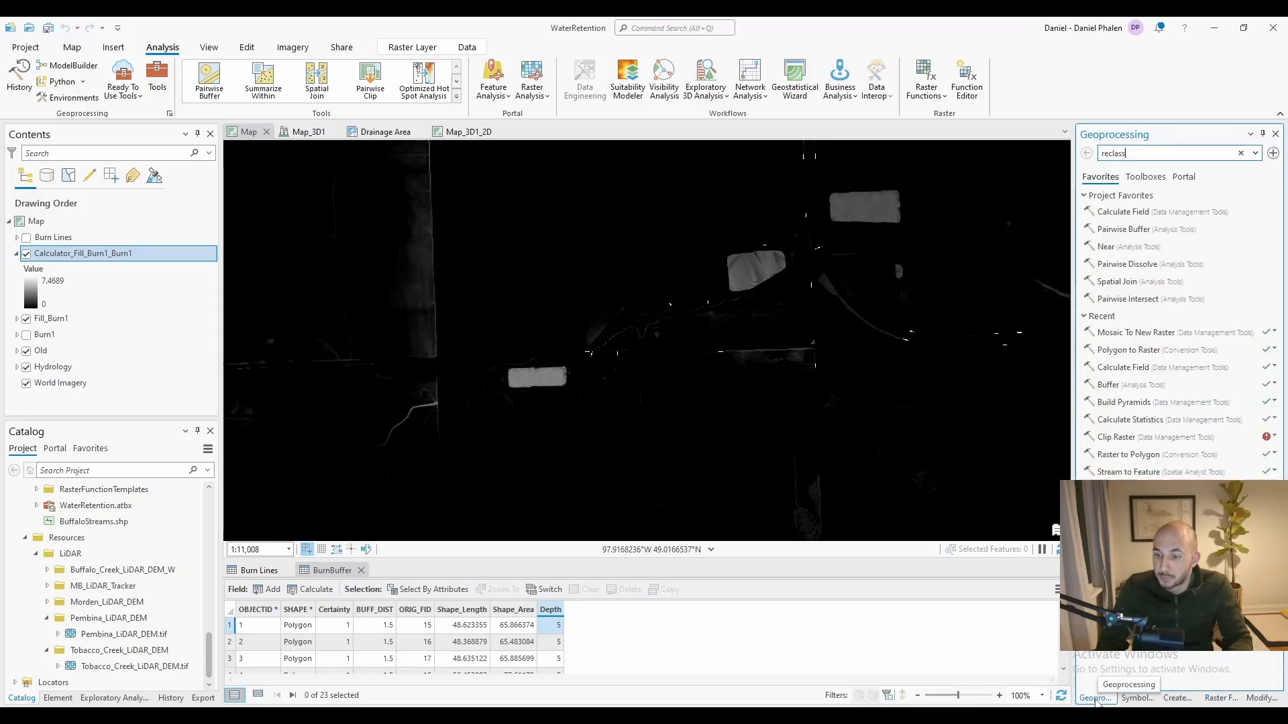
left_click(1168, 155)
key("Return")
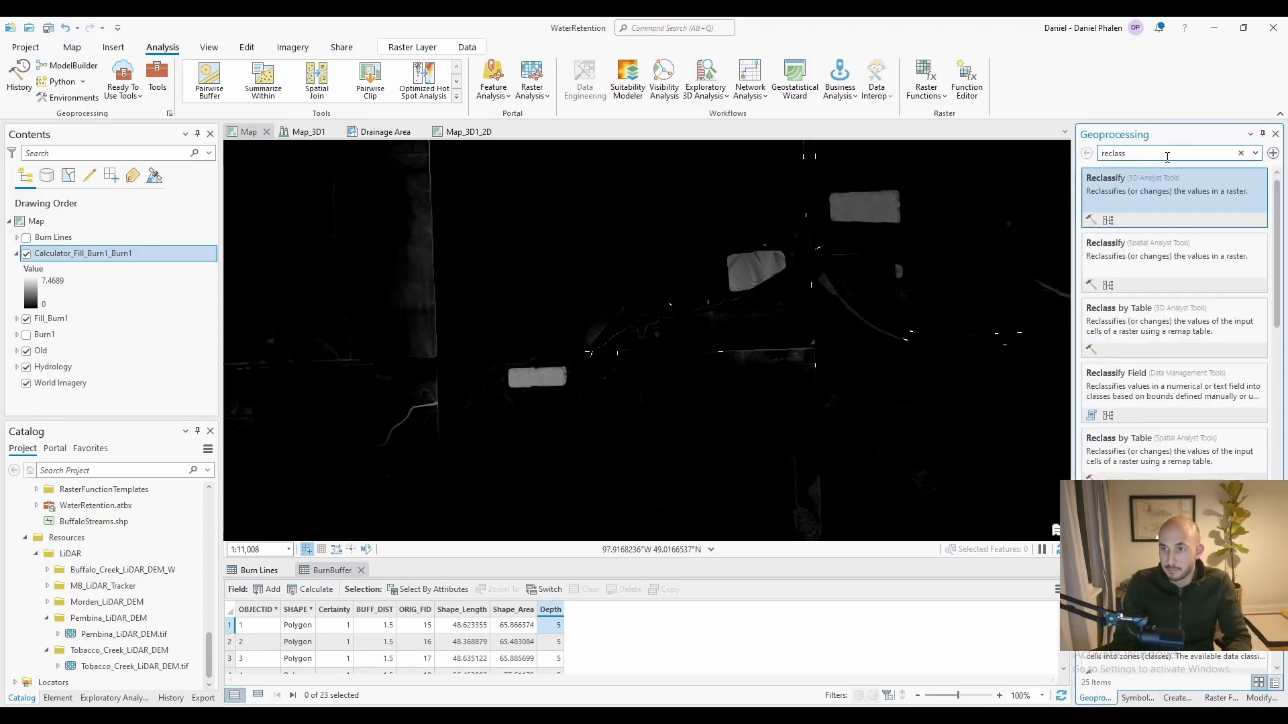
left_click(1136, 267)
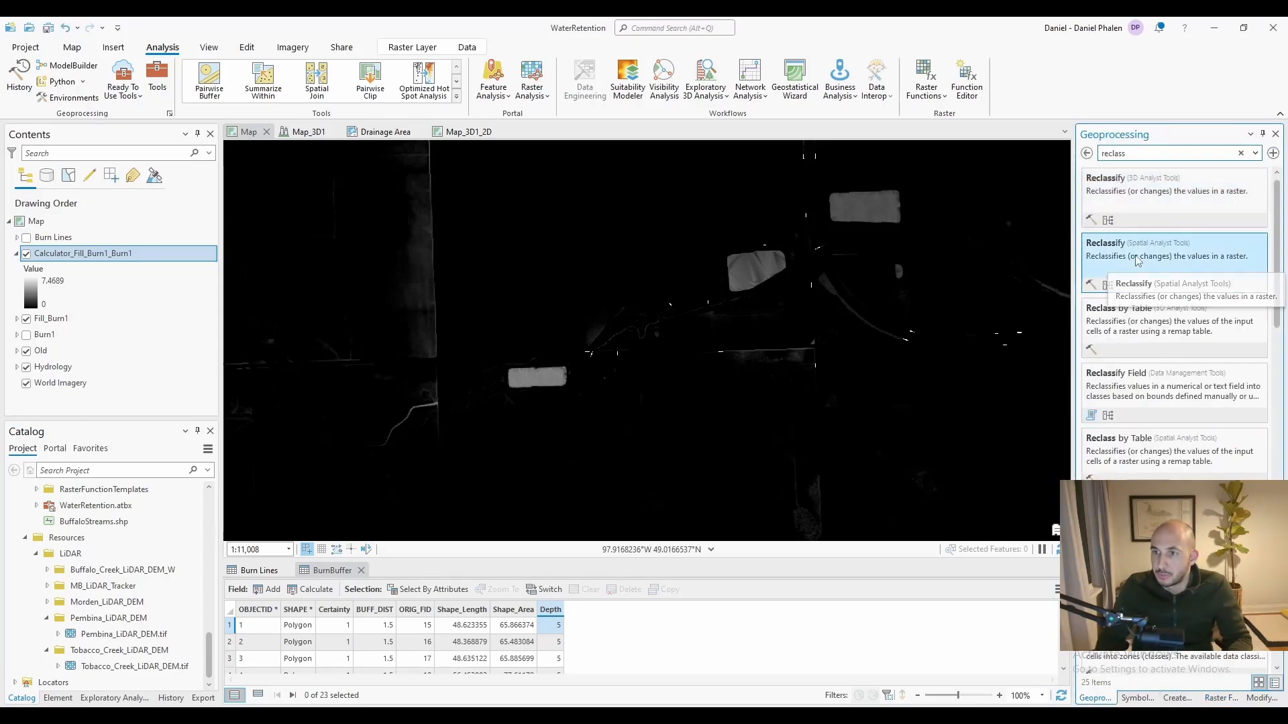
left_click(1255, 208)
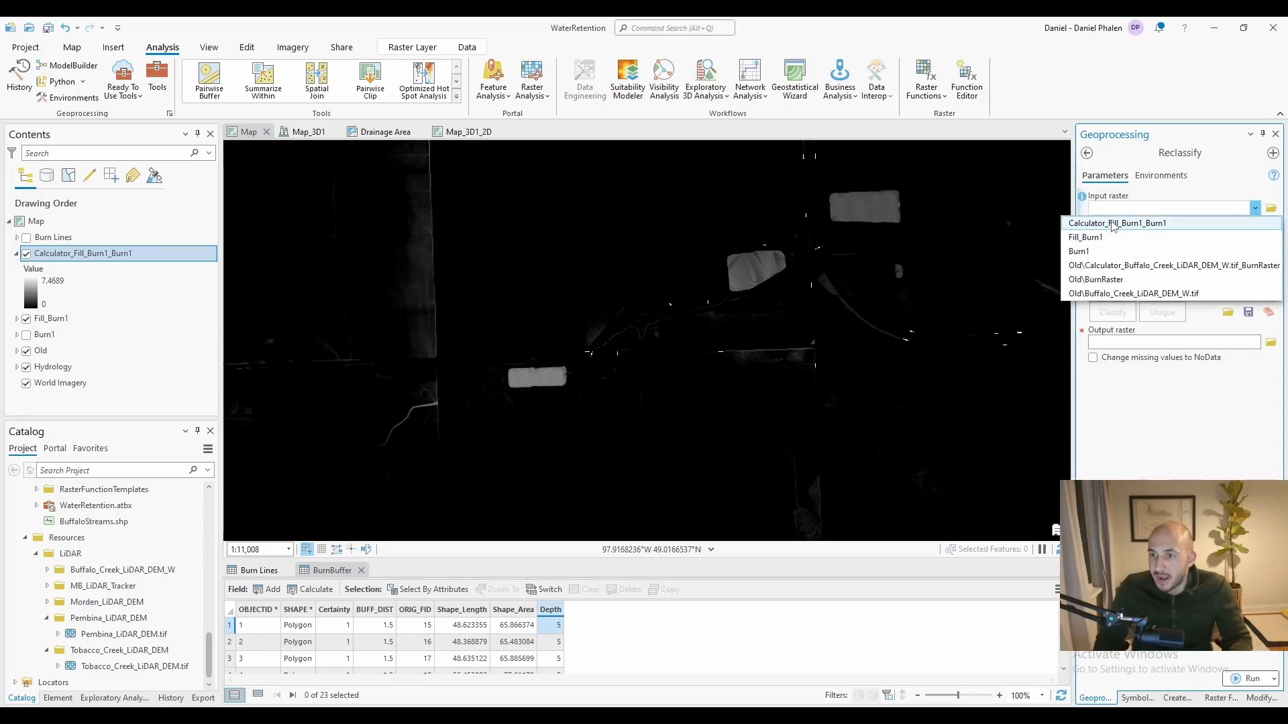
left_click(1115, 221)
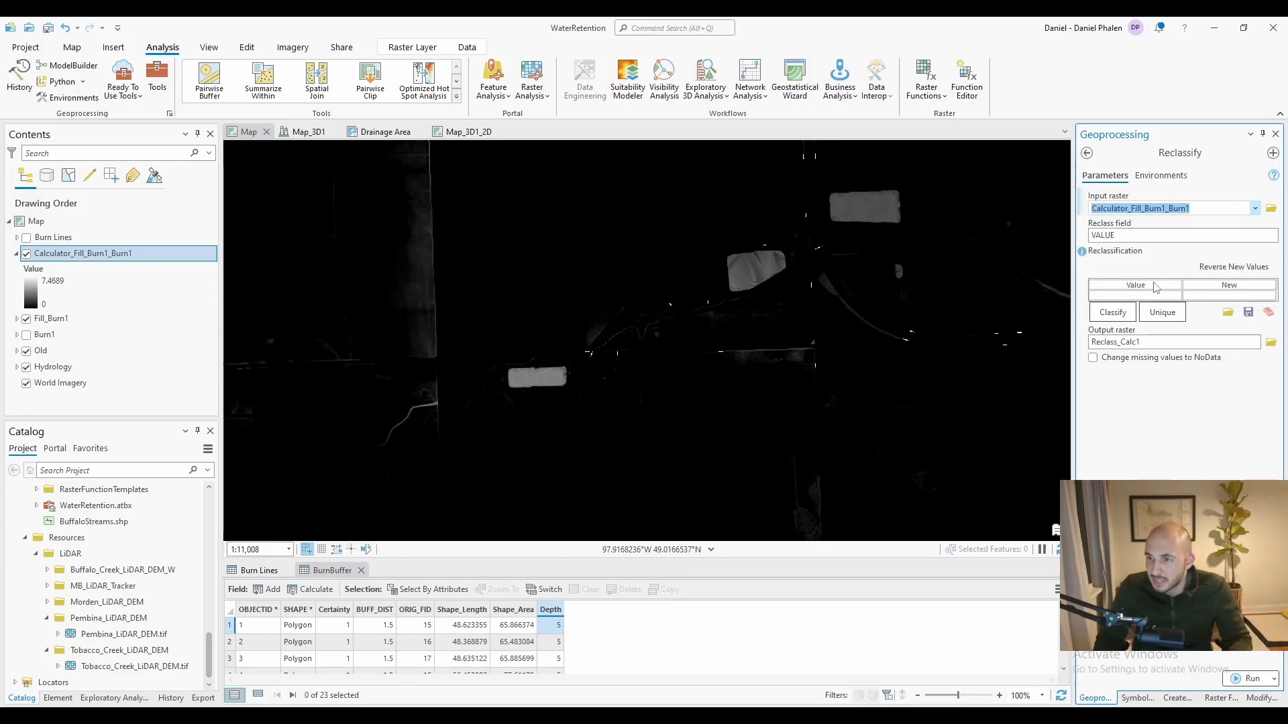
left_click(1087, 153)
Clear the Reclassify input raster and add a reclassification range from 0.01 to 0.2 with new value 1.
left_click(1121, 224)
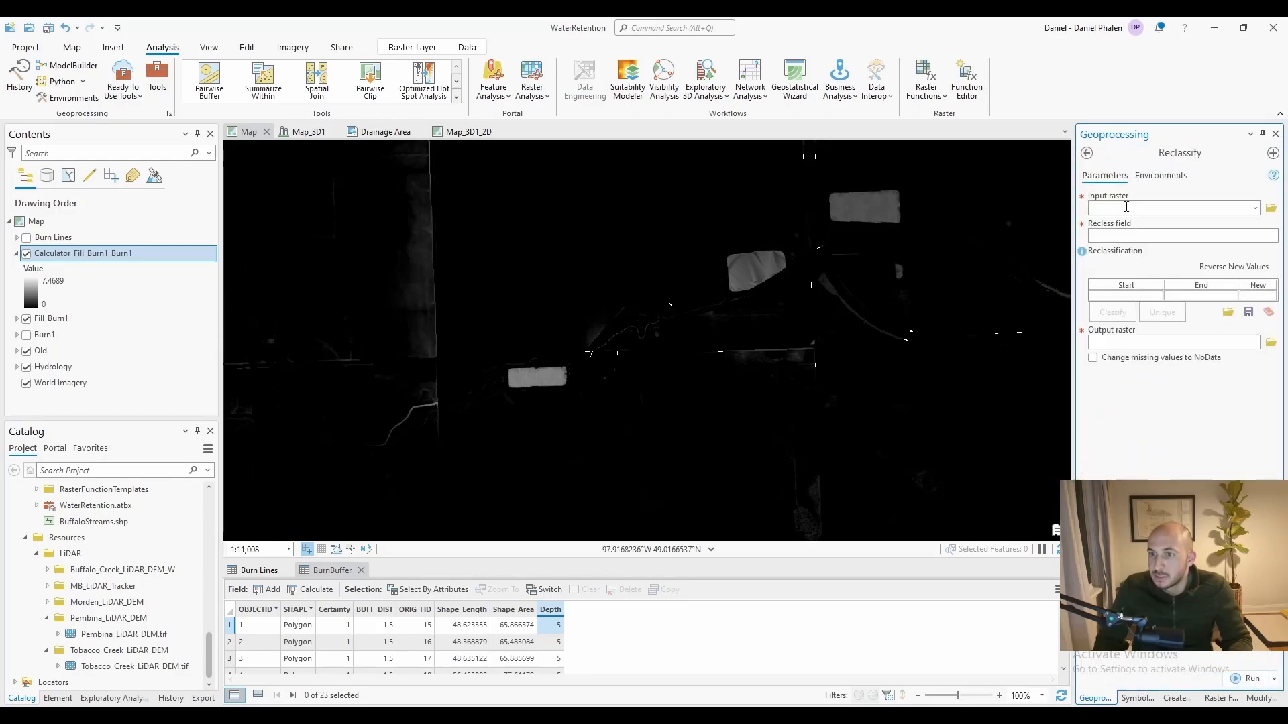
left_click(1116, 296)
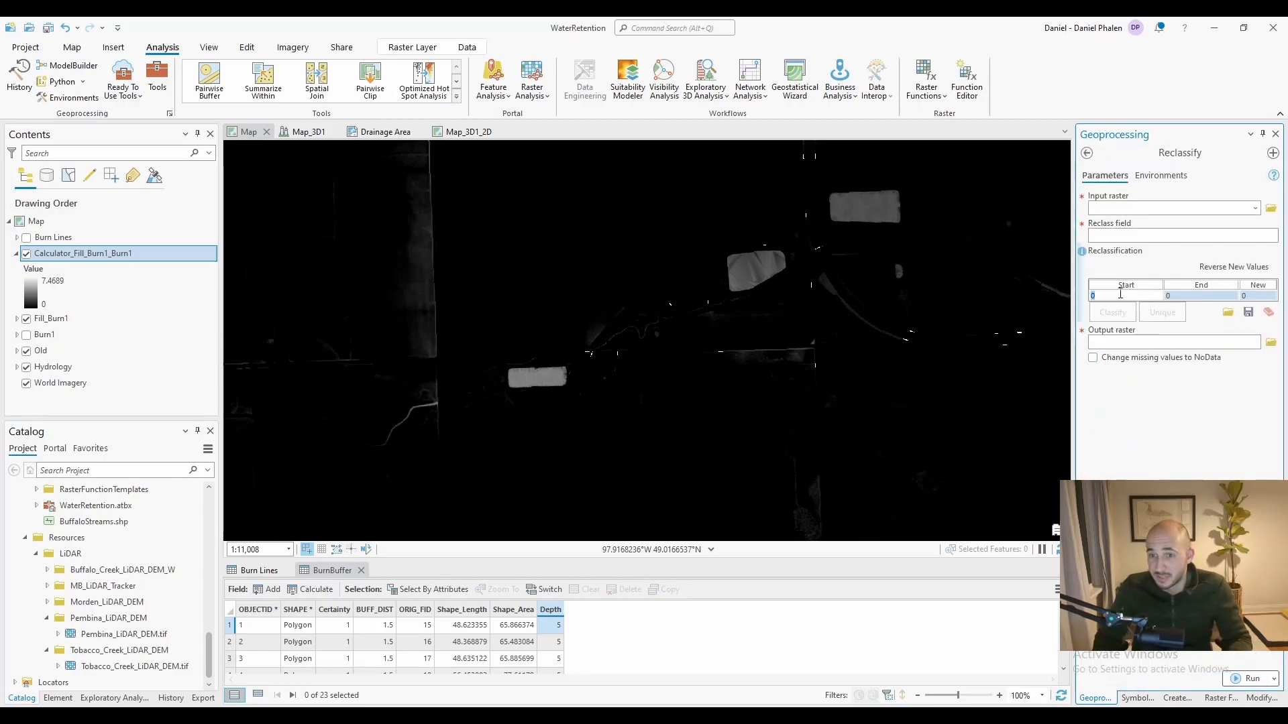
type("0.01")
key("Tab")
type("0.2")
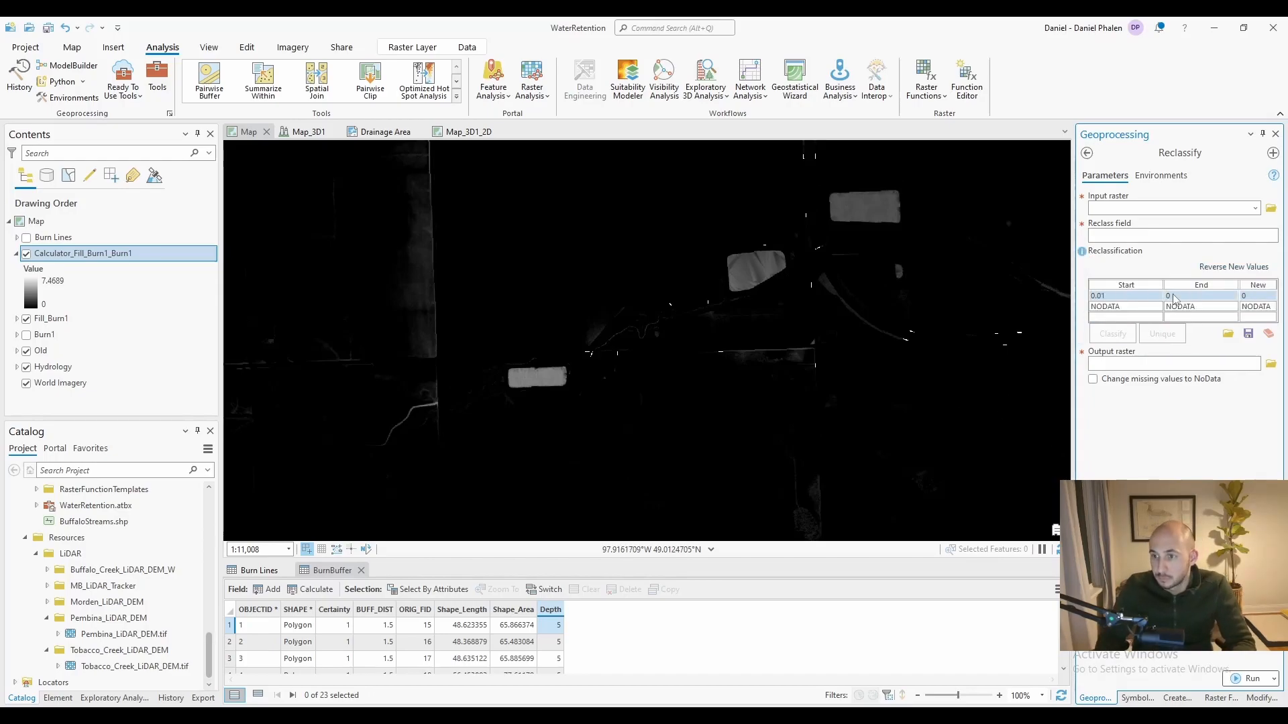
key("Tab")
type("1")
Add a second reclassification range from 0.2 to 0.4 with new value 2.
left_click(1116, 317)
type("0.2")
key("Tab")
type("0.4")
key("Tab")
type("2")
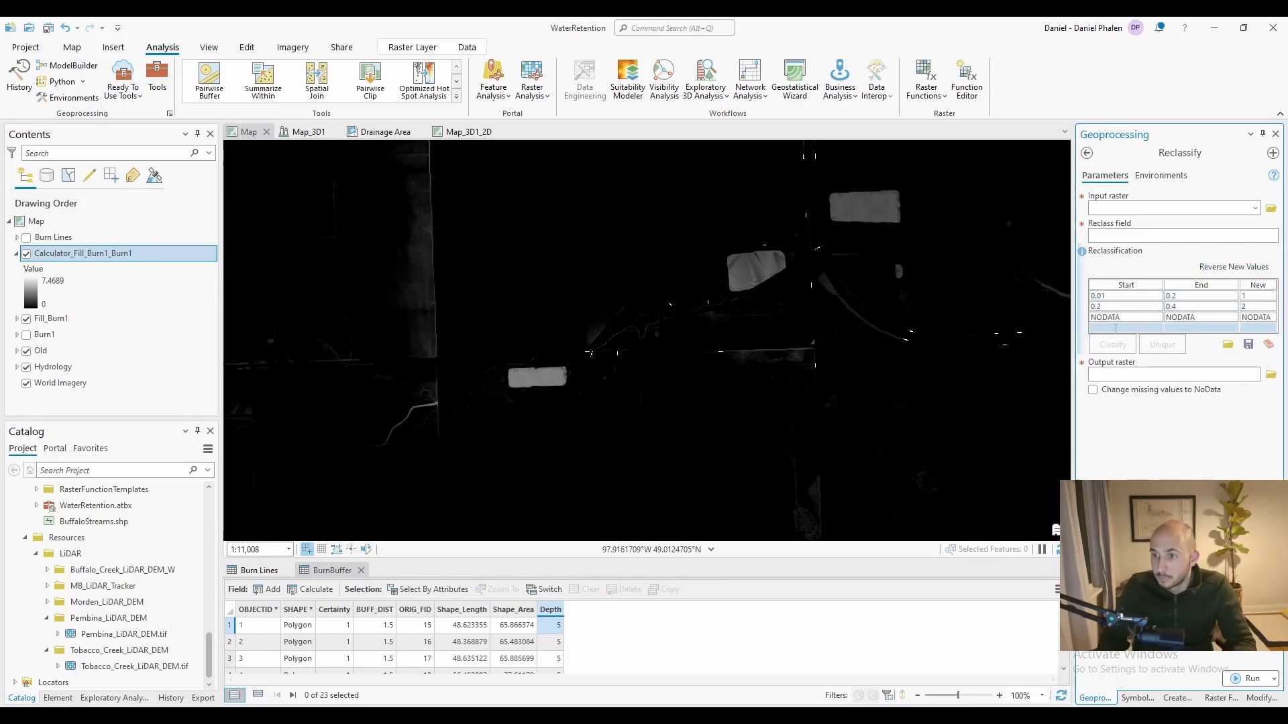
Map the range 0 to 0.01 to NODATA and add a range from 0.4 to 0.6.
type("0.01")
key("Tab")
type("NODATA")
left_click(1124, 339)
type("0.4")
key("Tab")
type("0.6 ")
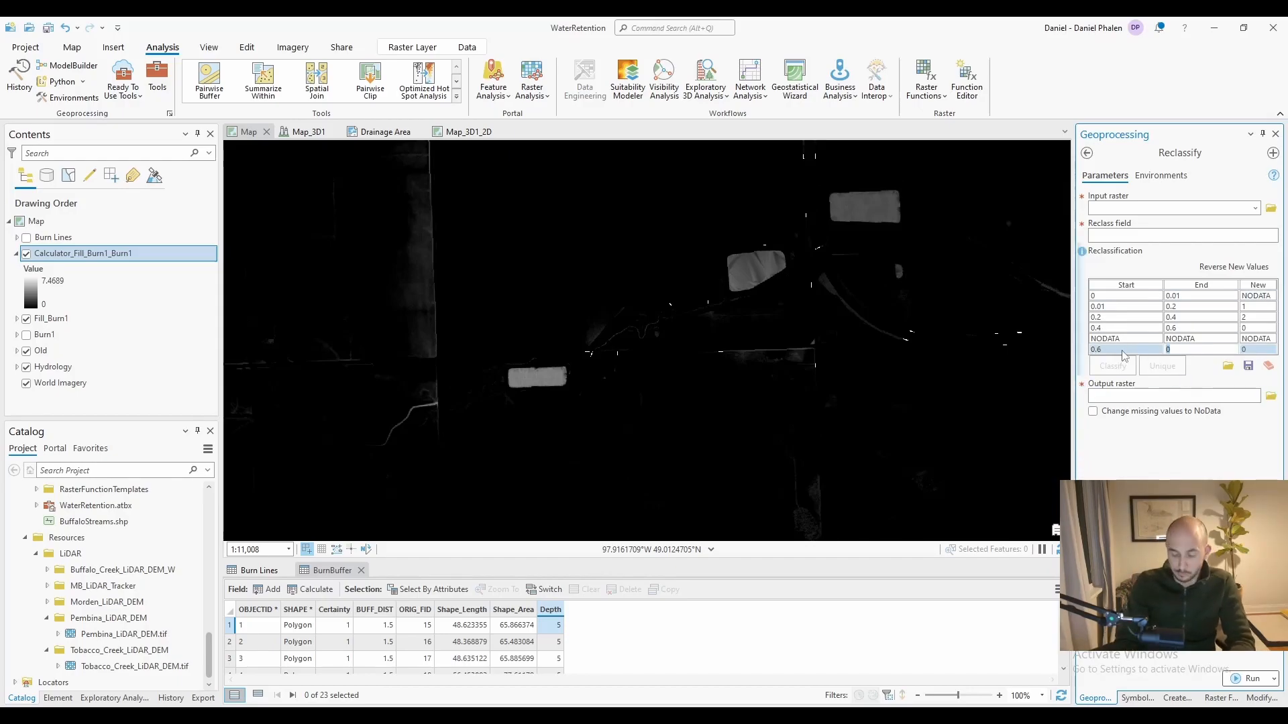
Assign 3 to the 0.4–0.6 range, then add 0.6–1 as 4, 1–1.5 as 5 and 1.5–2.5 as 6.
type("1")
key("Tab")
type("1.5")
key("Tab")
type("5")
left_click(1138, 371)
type("1.5")
key("Tab")
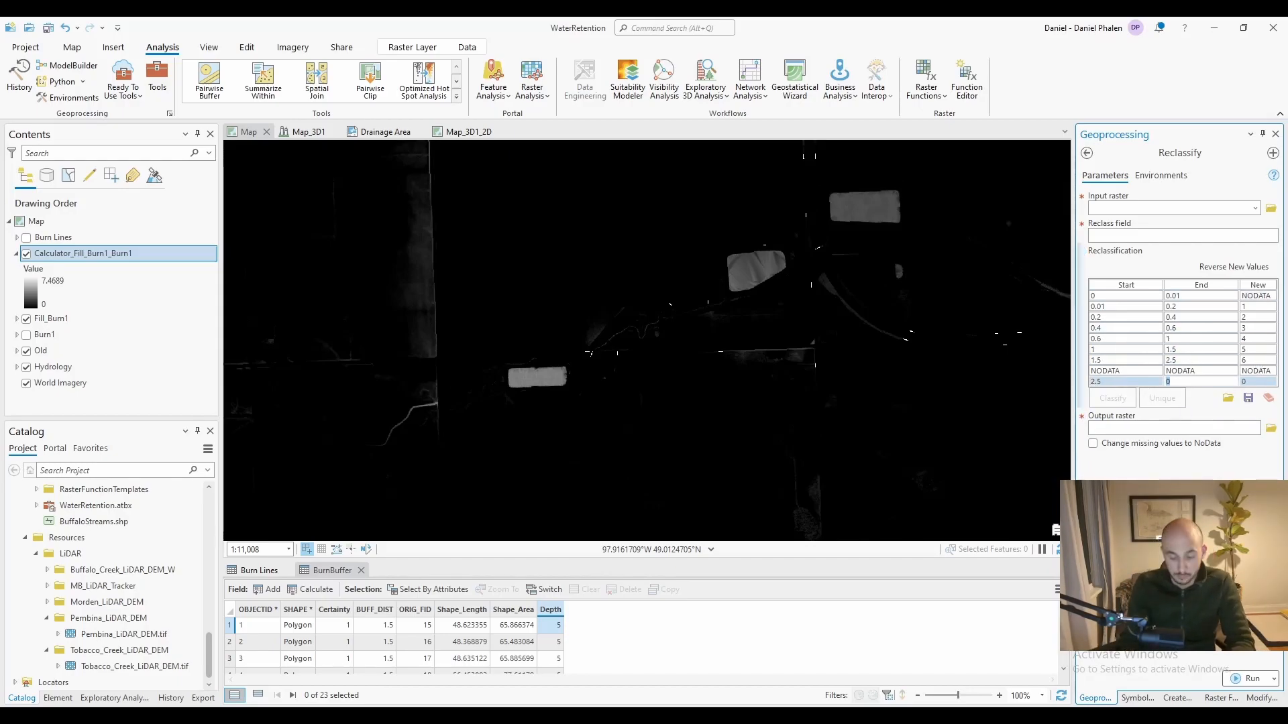
Move the boundary between the NODATA range and class 1 to 0.02, and end the range starting at 2.5 at 10.
left_click(1200, 296)
type("0.02")
left_click(1125, 307)
type("0.02")
key("Return")
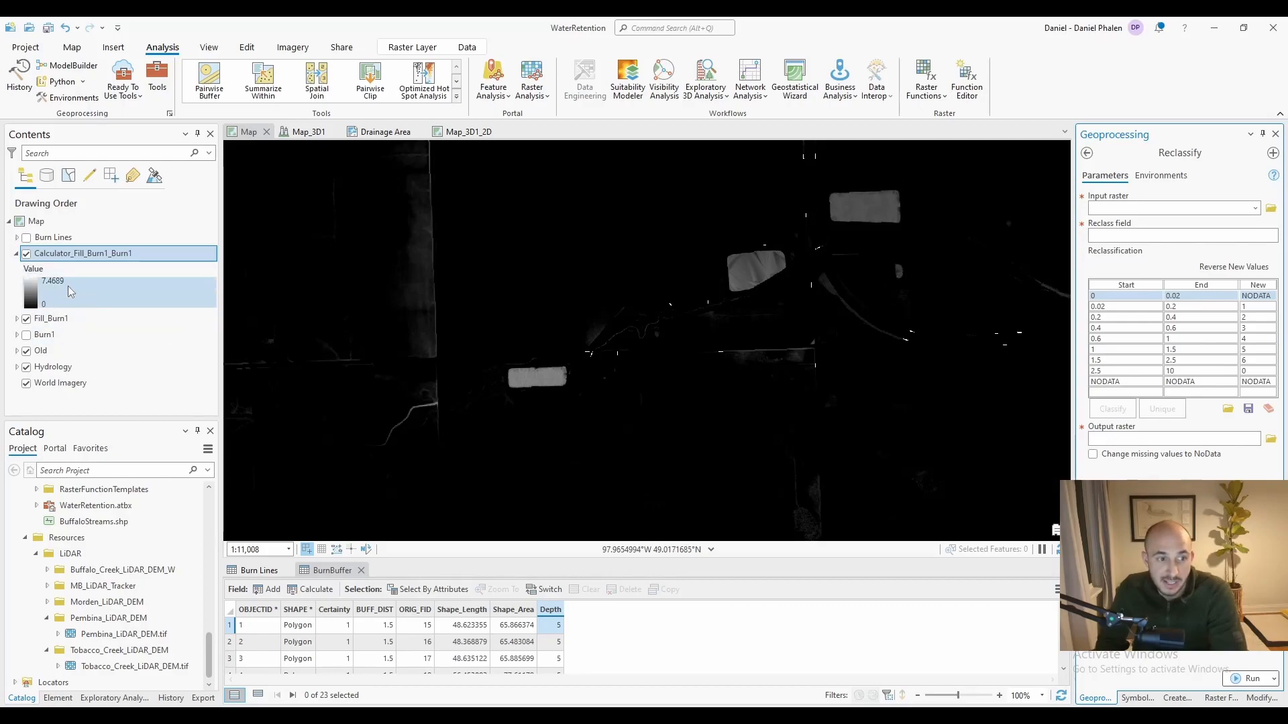
Choose Calculator_Fill_Burn1_Burn1 as the input raster and run Reclassify with output Reclass_Calc2.
left_click(1124, 208)
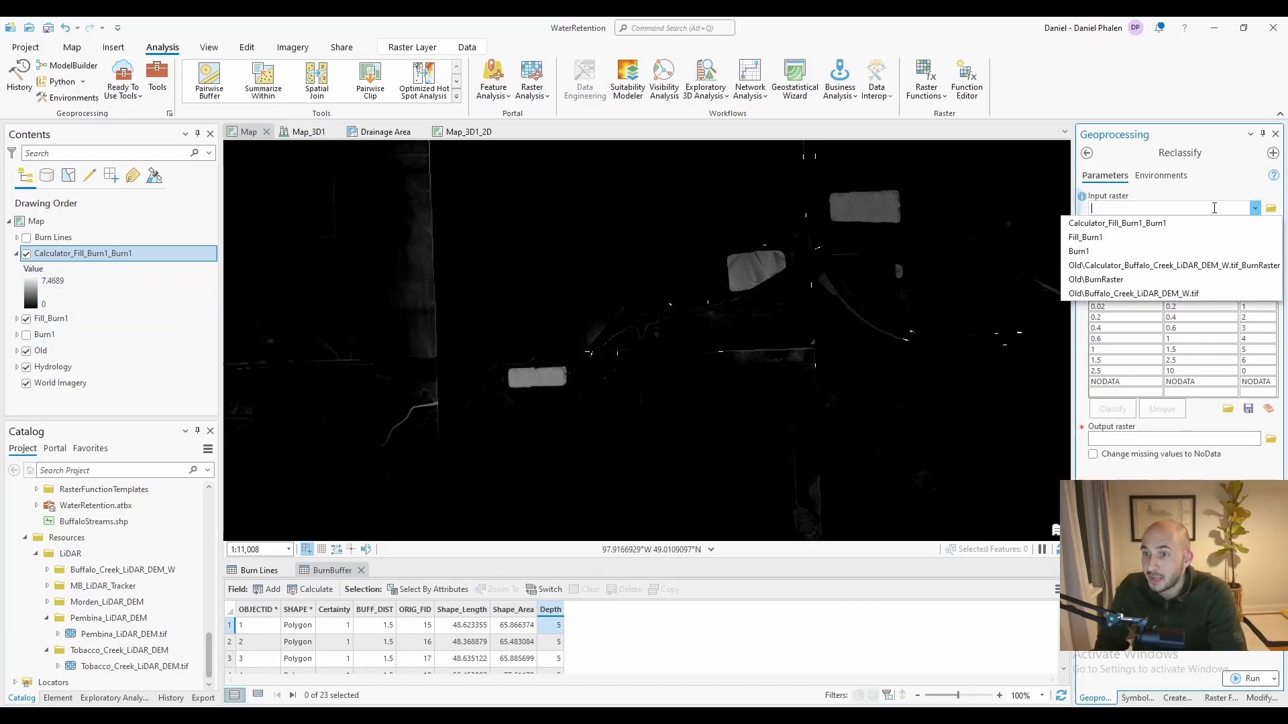
left_click(1125, 225)
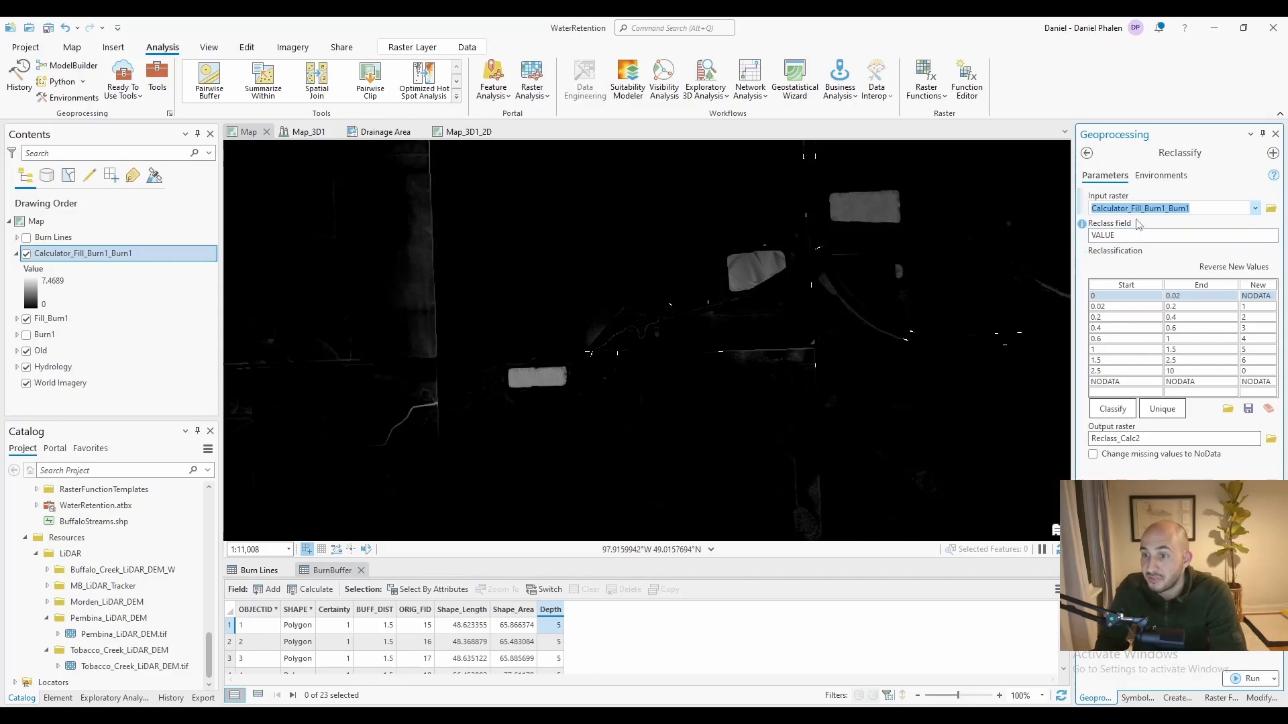
left_click(1249, 678)
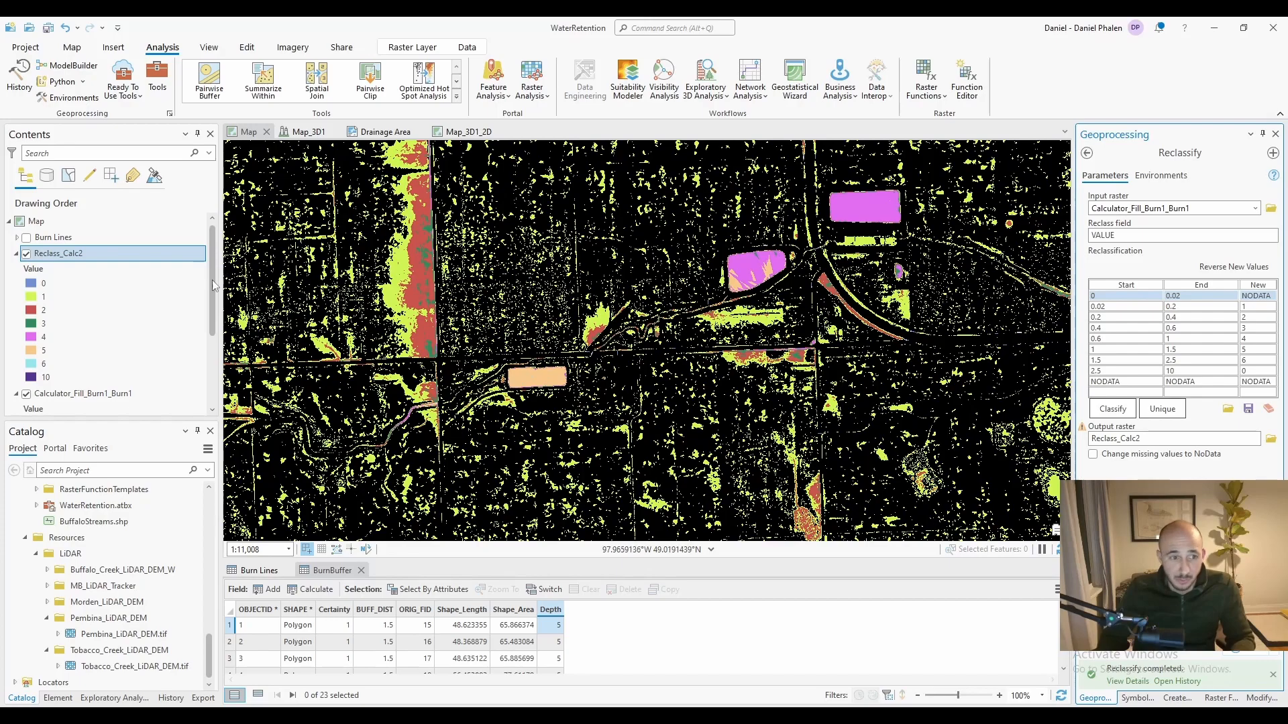
Draw a class 1 burn line across the north-south road, from the ponded channel on its west side to the creek bed on its east side.
scroll(574, 325, "up", 2)
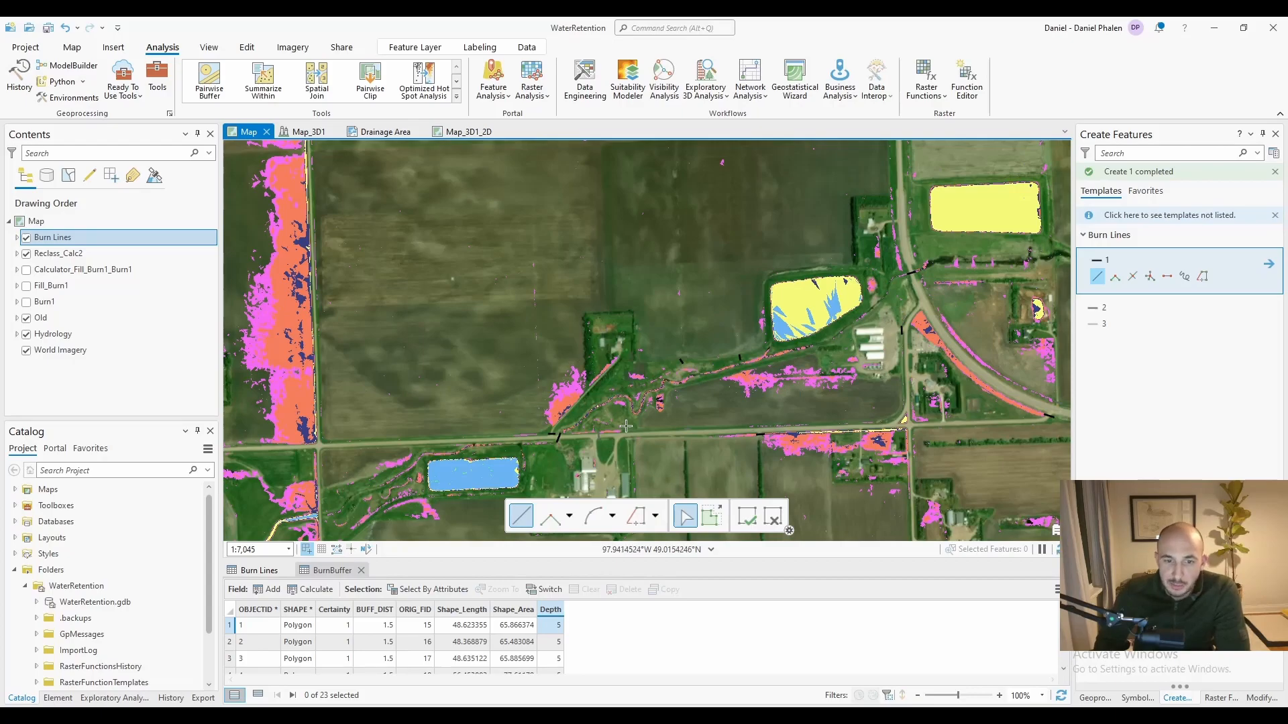
scroll(569, 414, "up", 4)
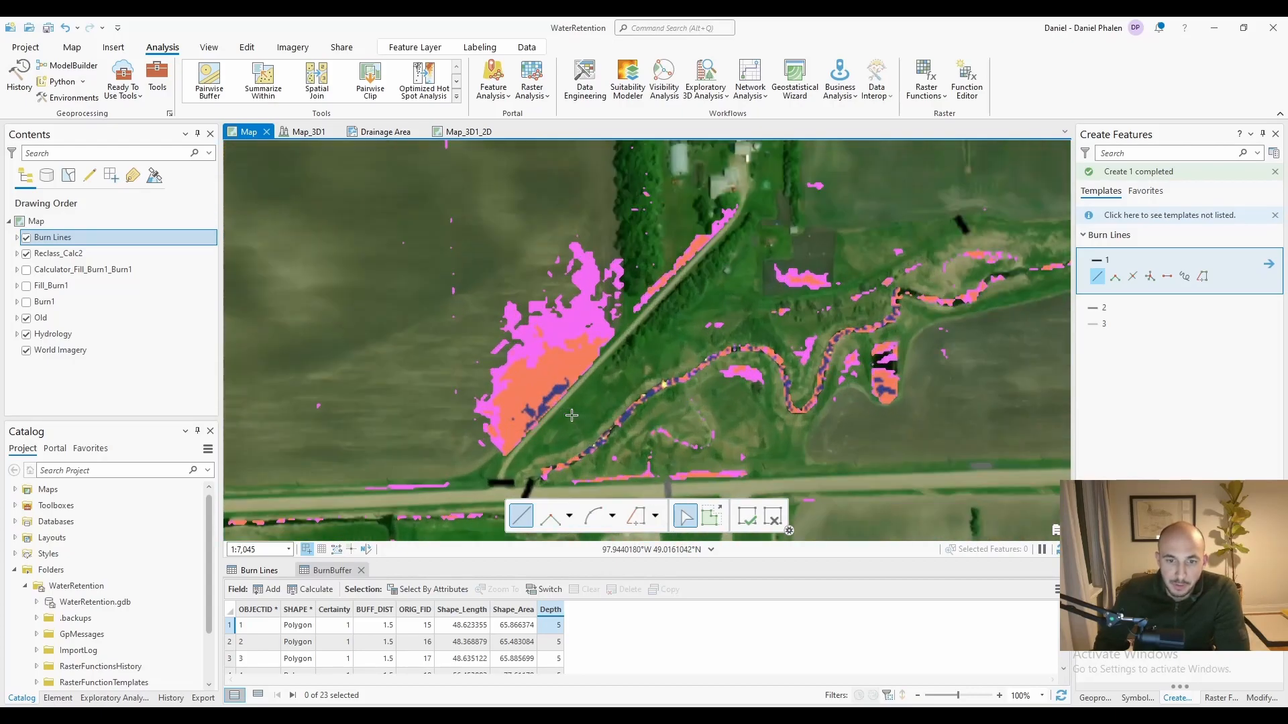
scroll(539, 430, "up", 4)
scroll(566, 426, "down", 6)
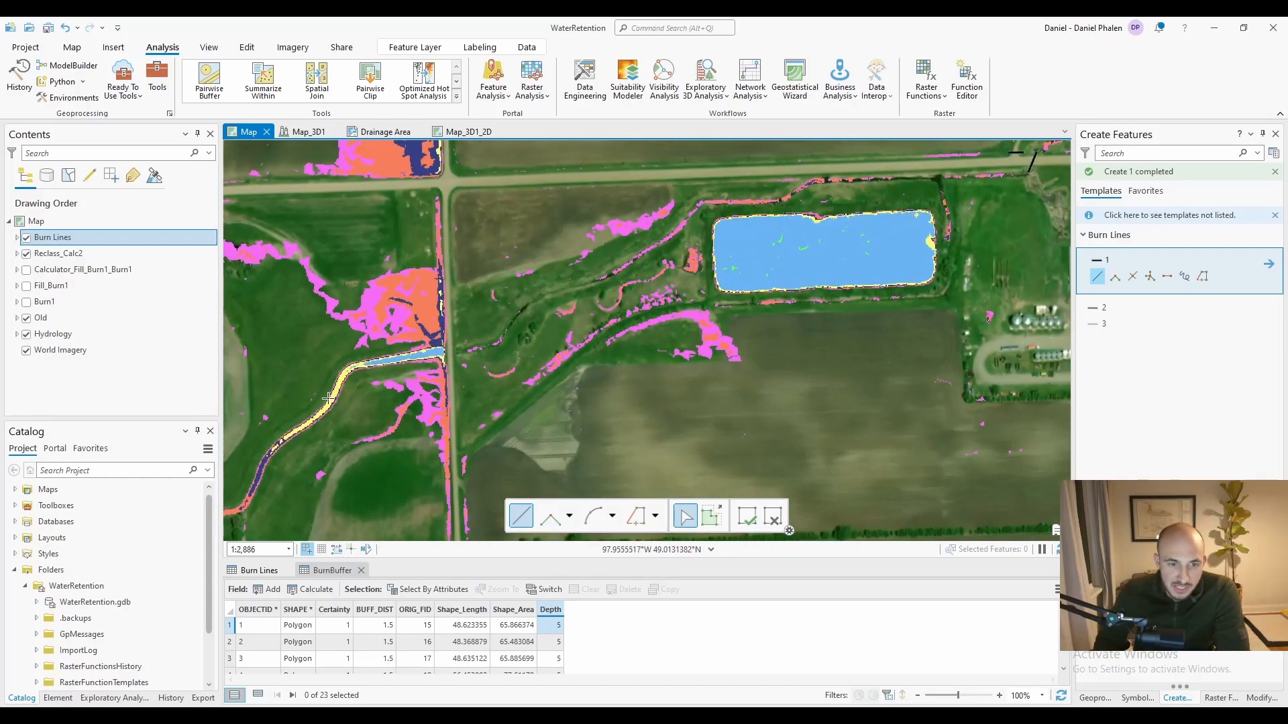
scroll(449, 349, "up", 6)
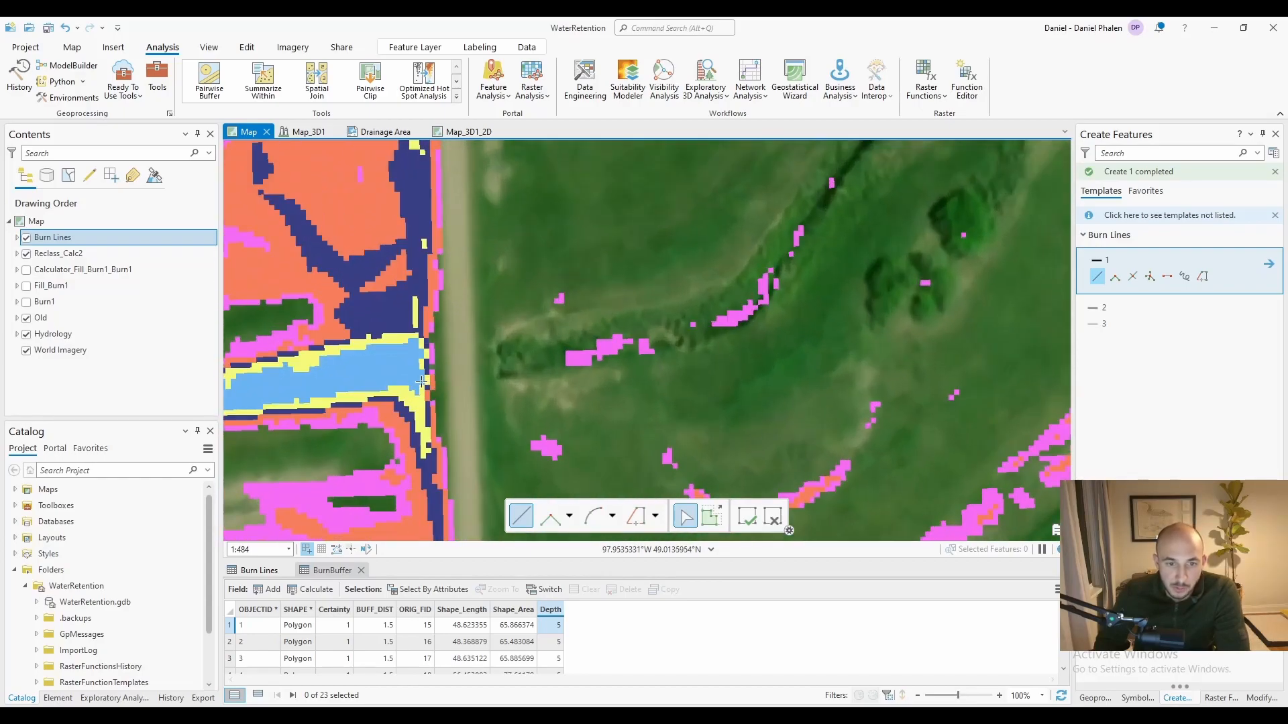
left_click(412, 375)
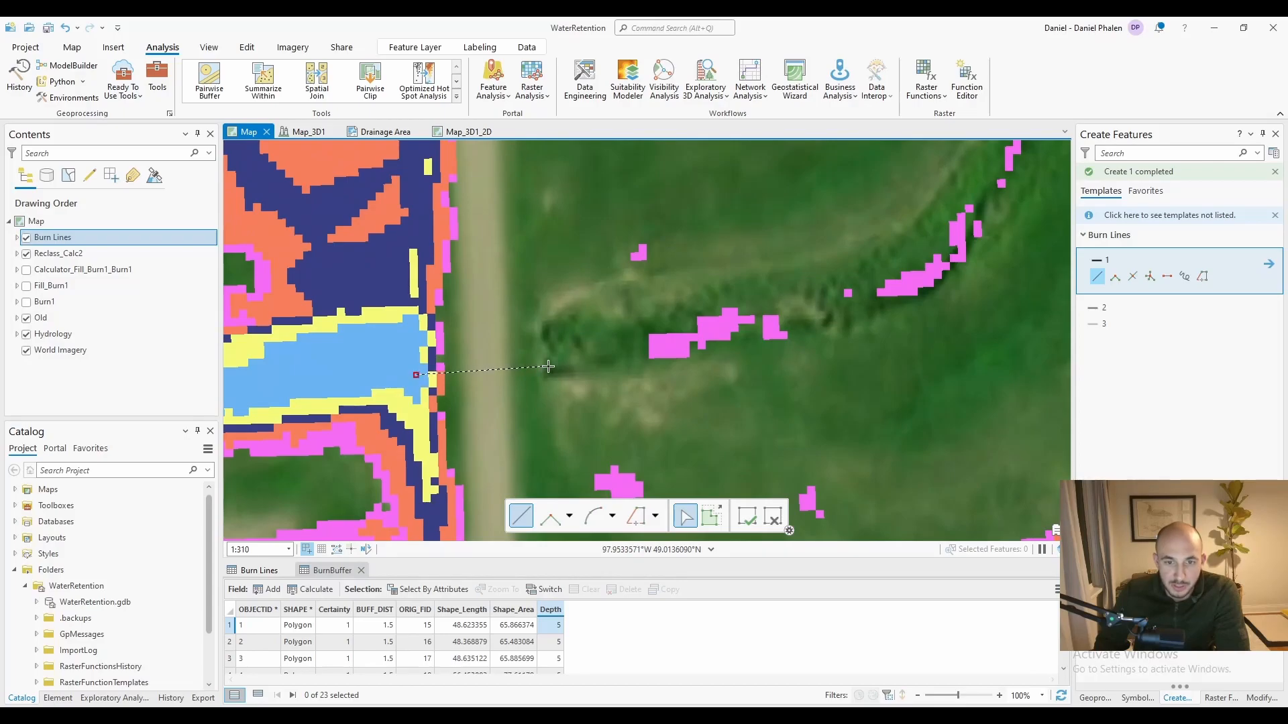
double_click(545, 367)
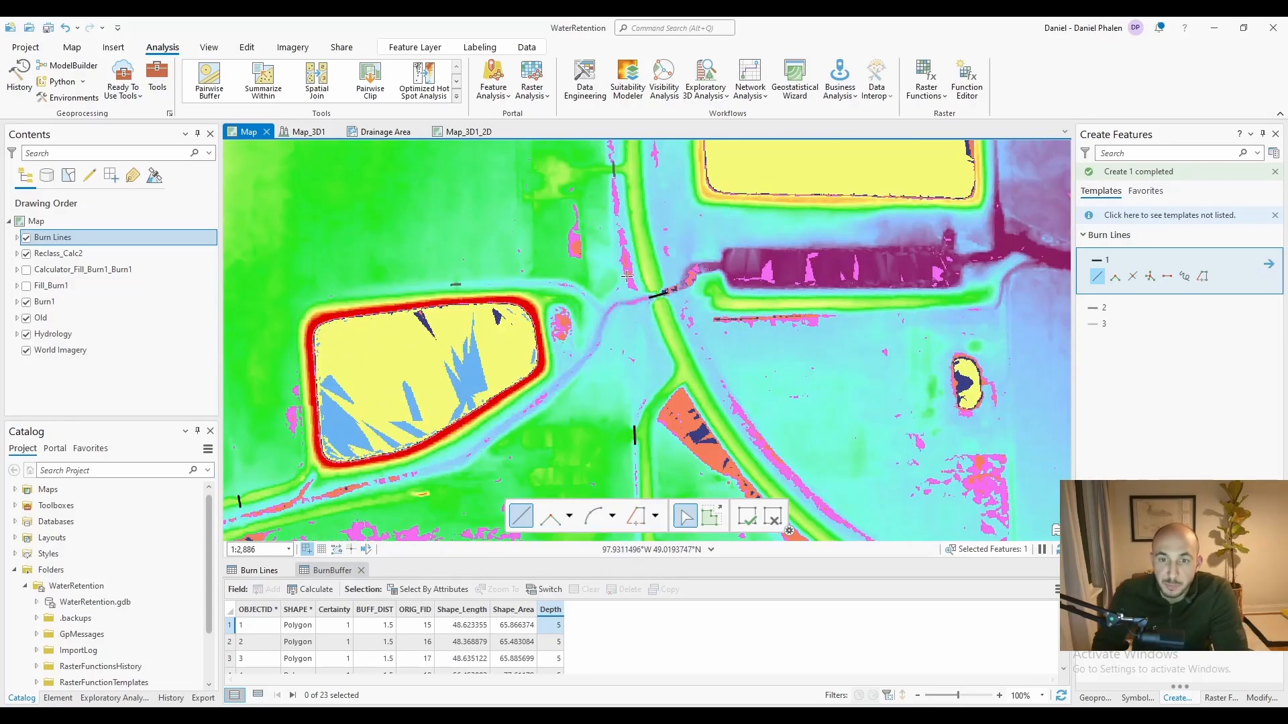
Show the Spill layer over the Burn1 DEM and examine the depressions around the burned crossings and across the wider area.
scroll(628, 275, "up", 4)
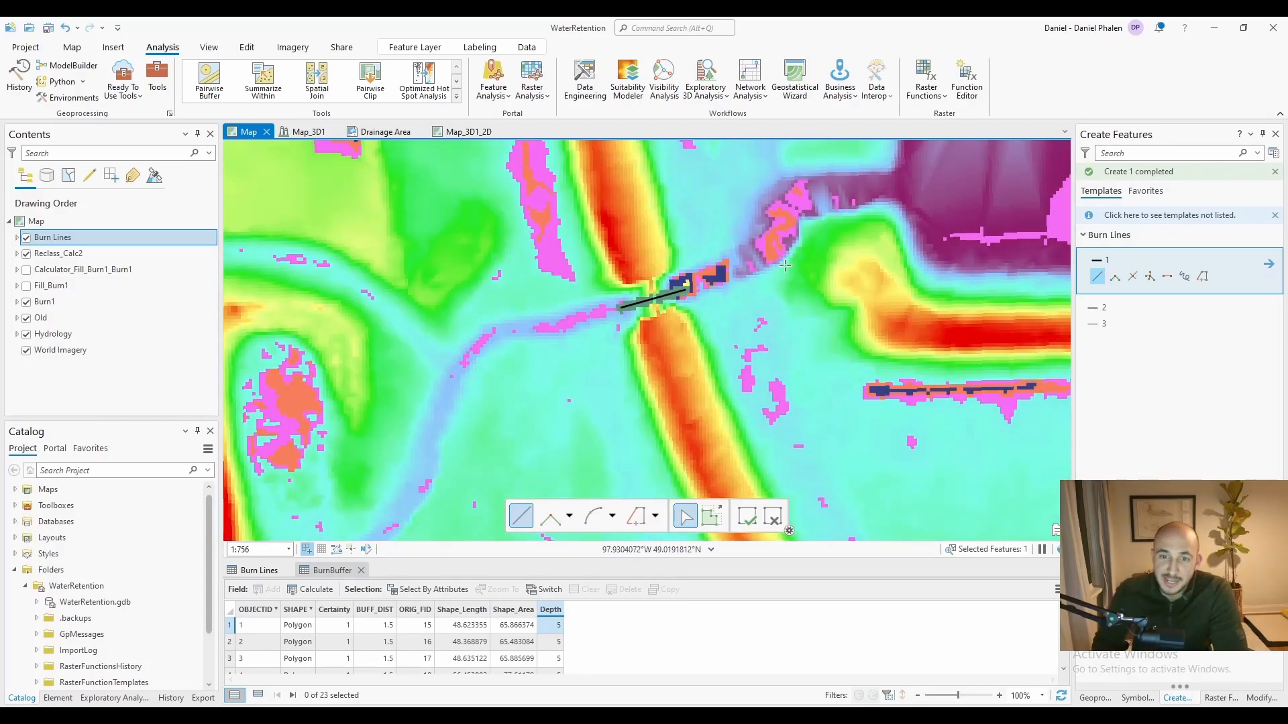
scroll(655, 336, "down", 3)
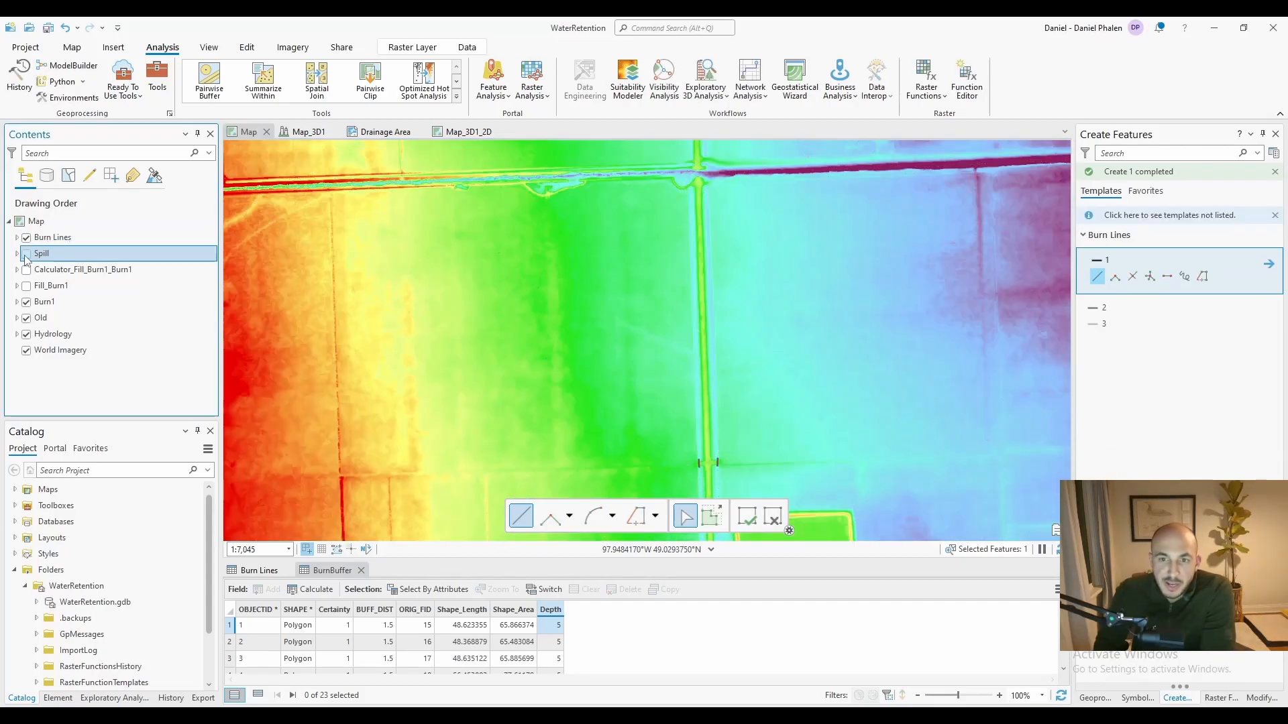
left_click(26, 254)
scroll(654, 310, "up", 4)
left_click(635, 288)
scroll(648, 363, "down", 5)
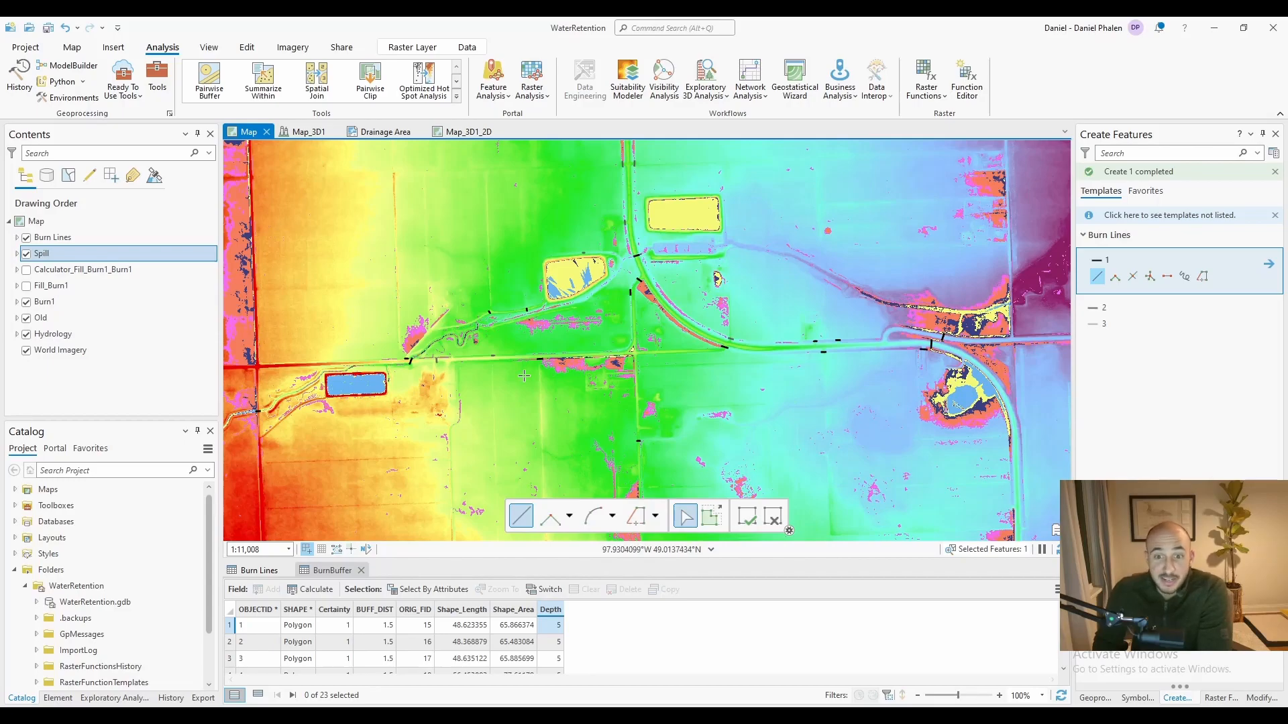
scroll(542, 378, "down", 2)
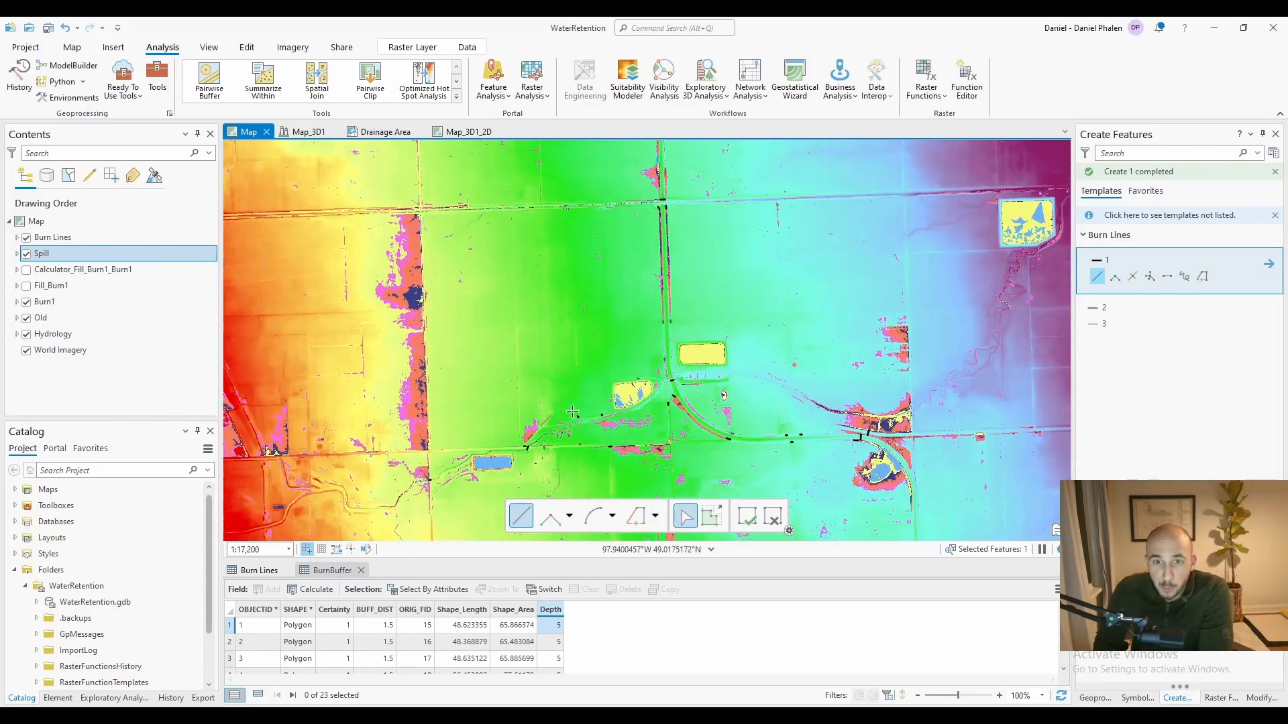
scroll(573, 411, "down", 2)
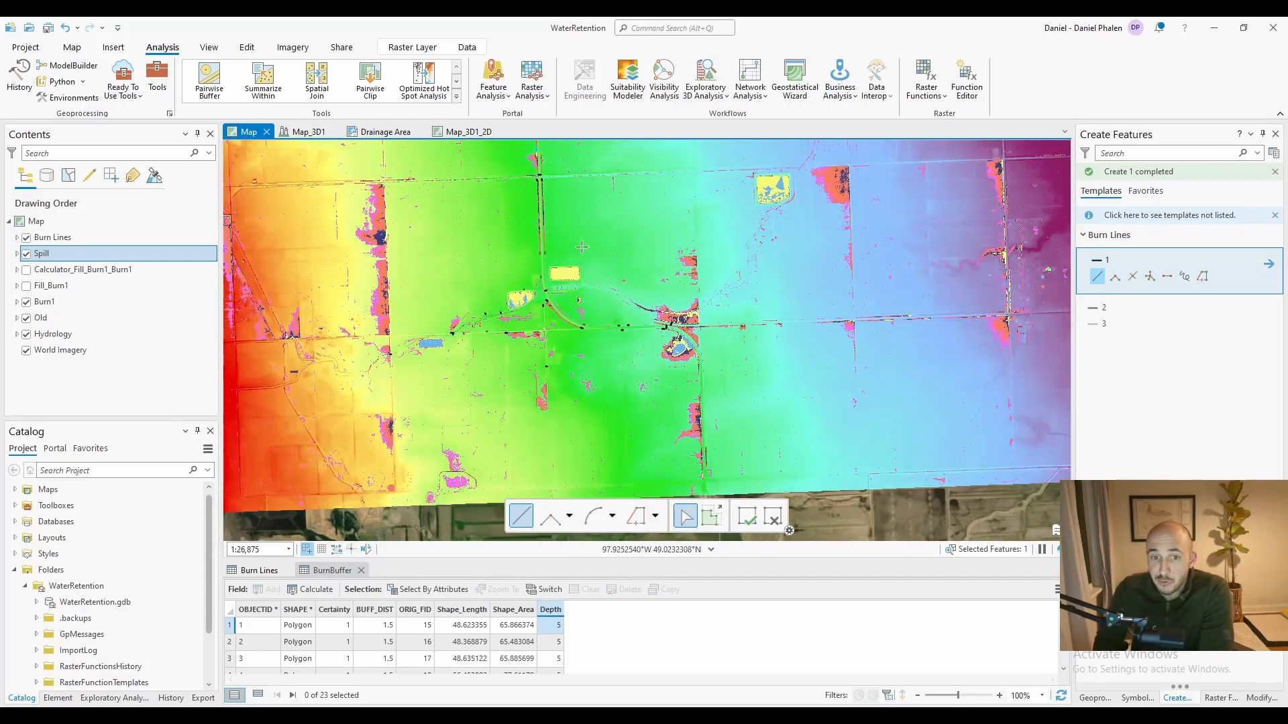
scroll(503, 310, "up", 5)
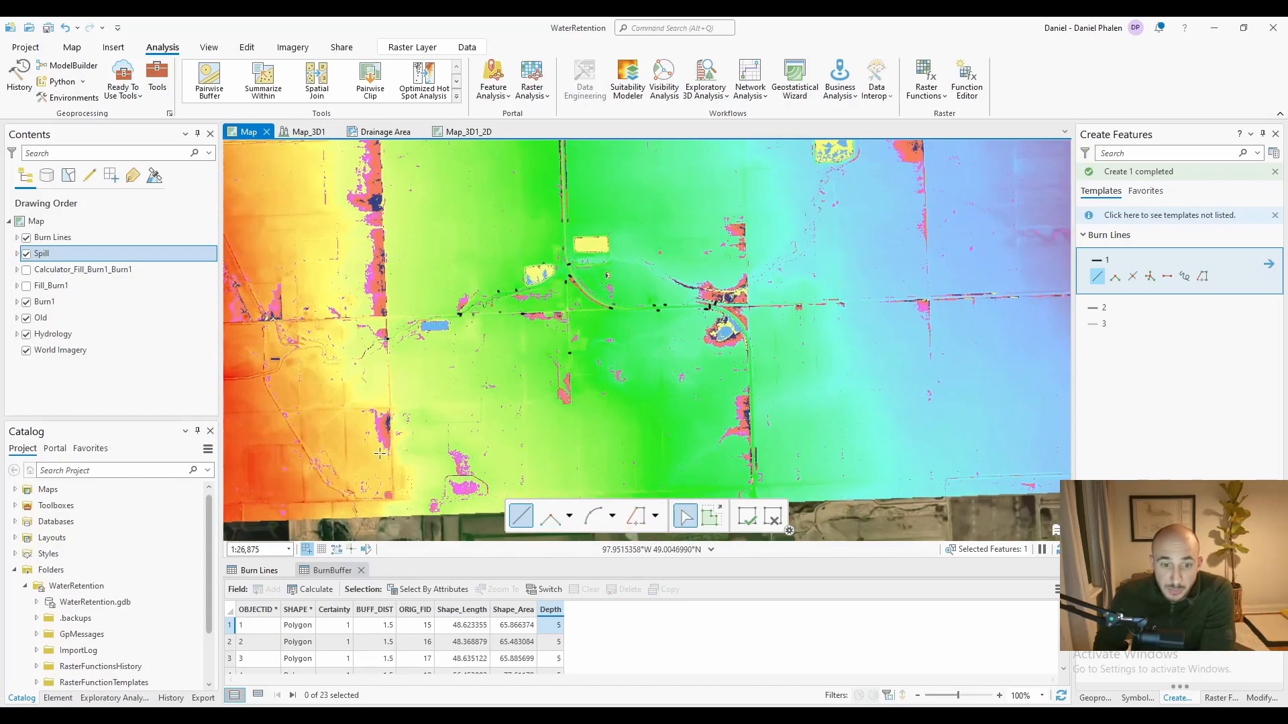